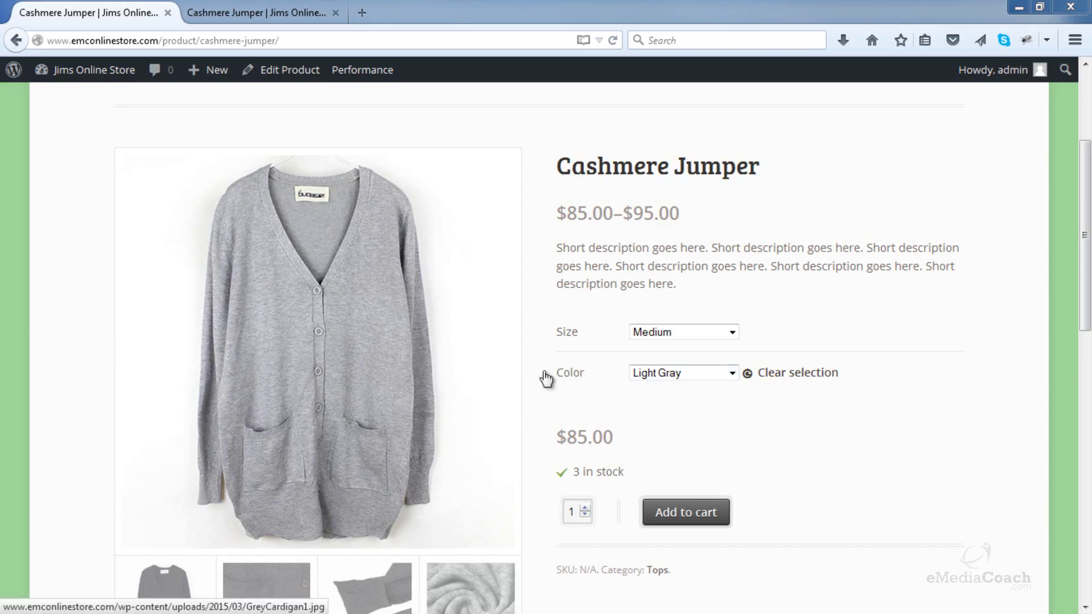
{"action": "left_click_drag", "start_coordinate": [1084, 288], "coordinate": [1083, 302]}
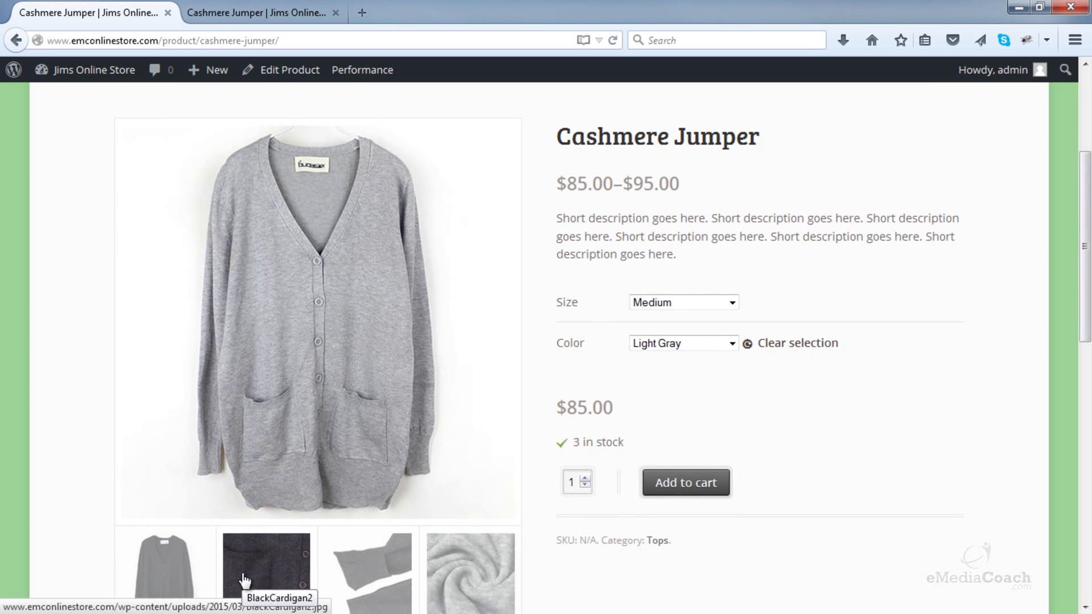
{"action": "scroll", "coordinate": [244, 580], "scroll_direction": "down", "scroll_amount": 2}
- Browse the Cashmere Jumper images in the enlarged lightbox view, then close it
{"action": "left_click", "coordinate": [264, 503]}
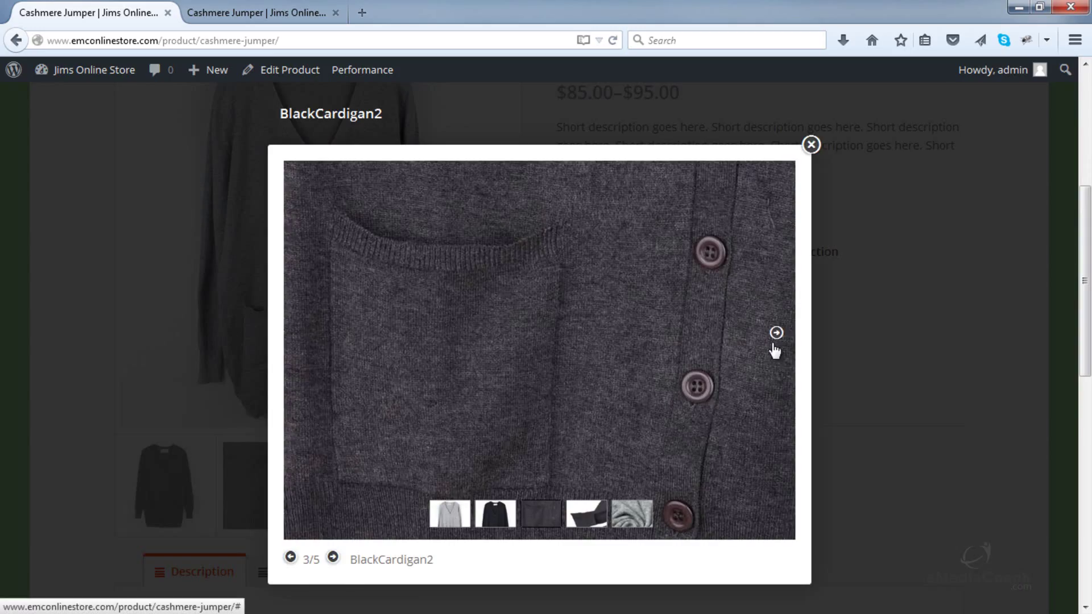
{"action": "left_click", "coordinate": [775, 344]}
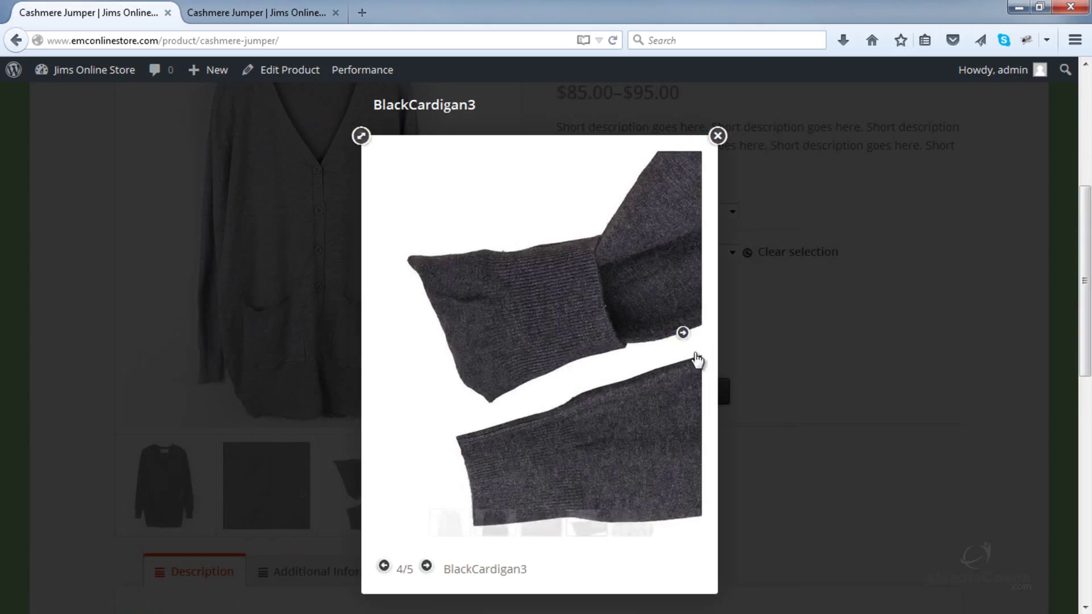
{"action": "left_click", "coordinate": [686, 340]}
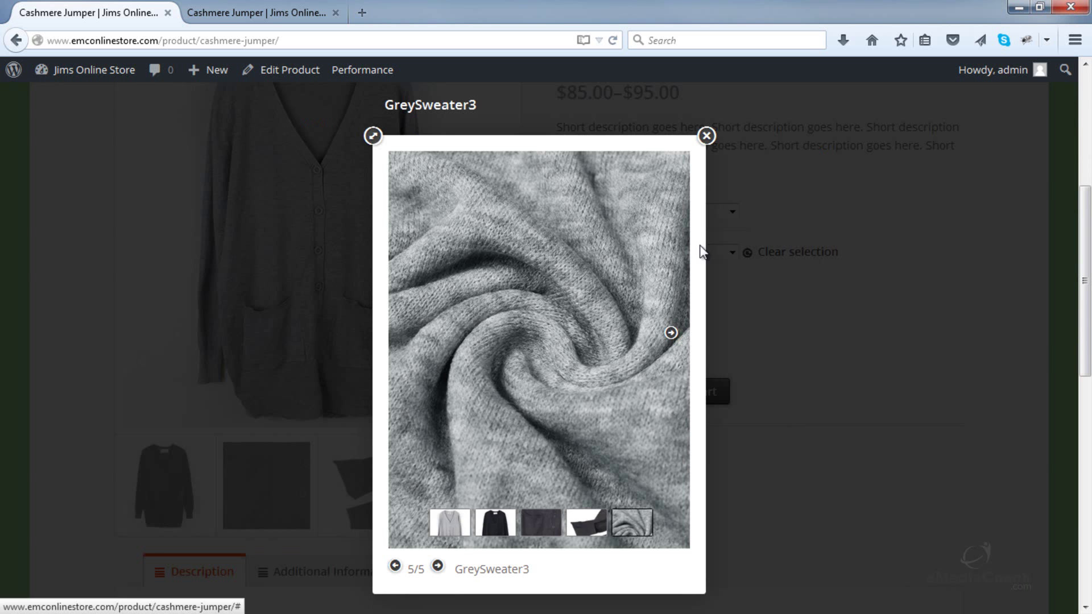
{"action": "left_click", "coordinate": [707, 137]}
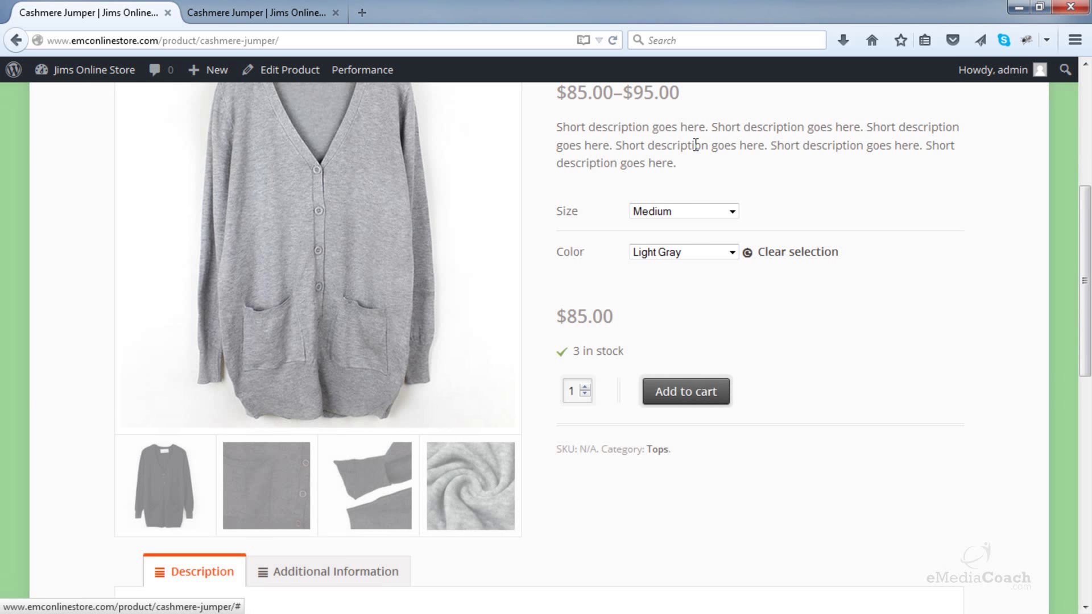
- In the other tab, preview the hover zoom on the cardigan, close-up, sleeve and pocket images
{"action": "left_click", "coordinate": [267, 18]}
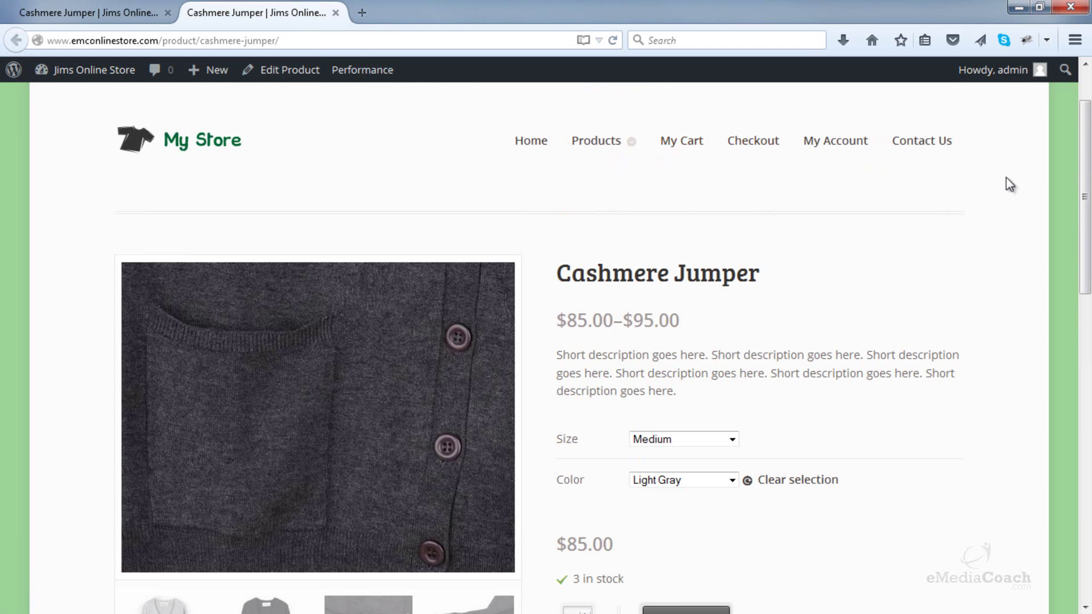
{"action": "left_click_drag", "start_coordinate": [1085, 200], "coordinate": [1086, 243]}
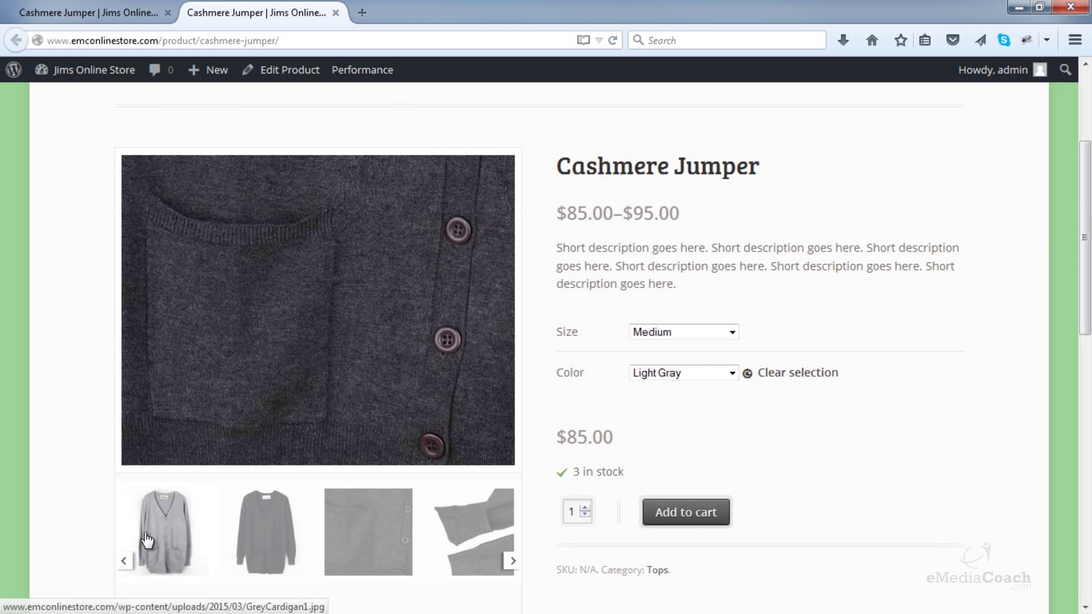
{"action": "left_click", "coordinate": [256, 542]}
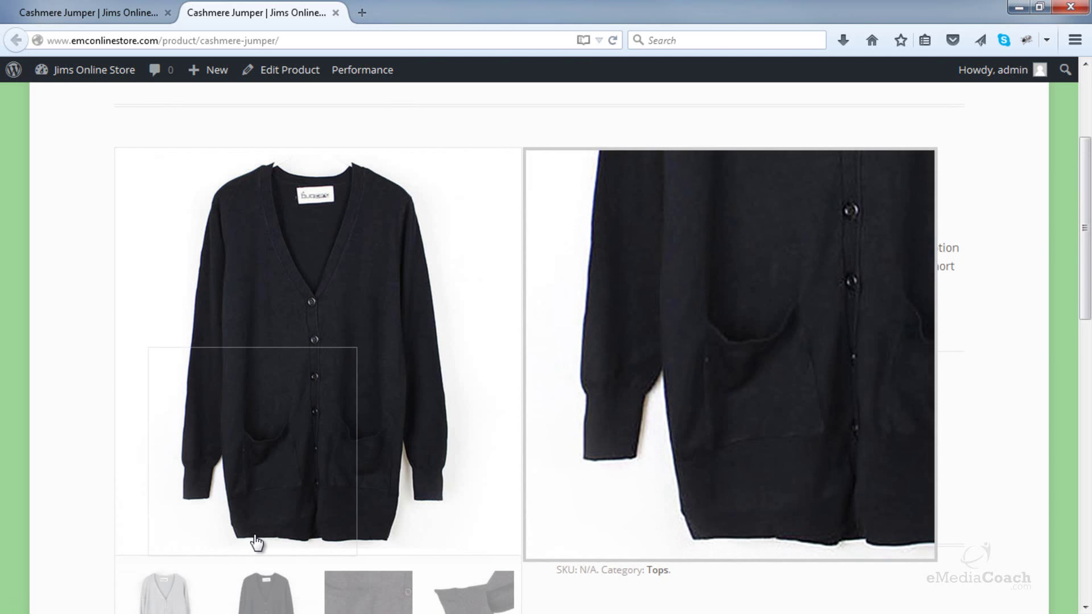
{"action": "scroll", "coordinate": [260, 537], "scroll_direction": "down", "scroll_amount": 2}
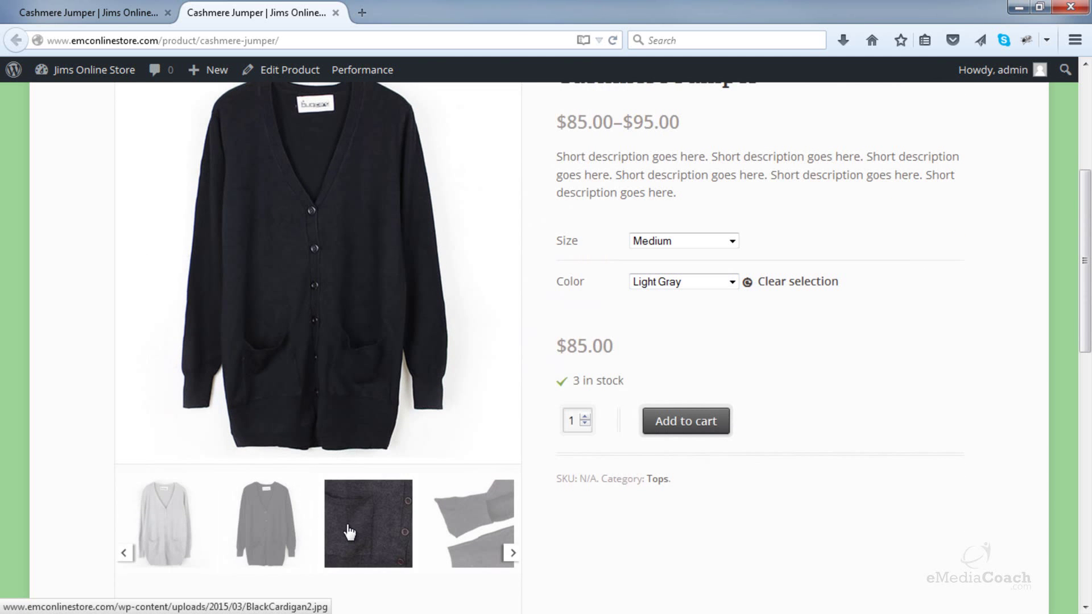
{"action": "left_click", "coordinate": [349, 524]}
{"action": "scroll", "coordinate": [349, 525], "scroll_direction": "down", "scroll_amount": 2}
{"action": "scroll", "coordinate": [349, 522], "scroll_direction": "up", "scroll_amount": 2}
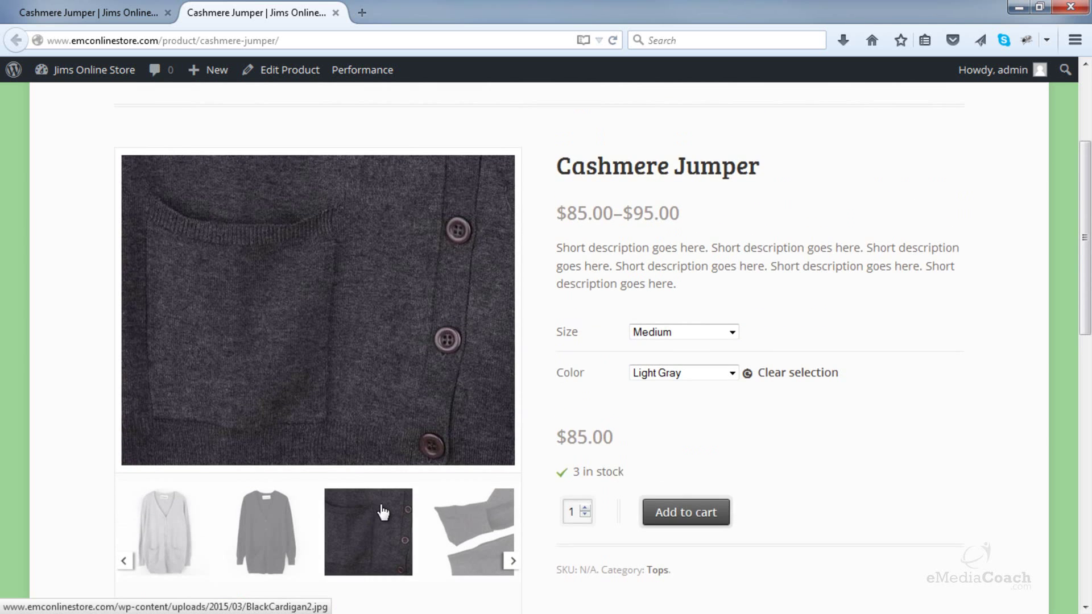
{"action": "left_click", "coordinate": [453, 518]}
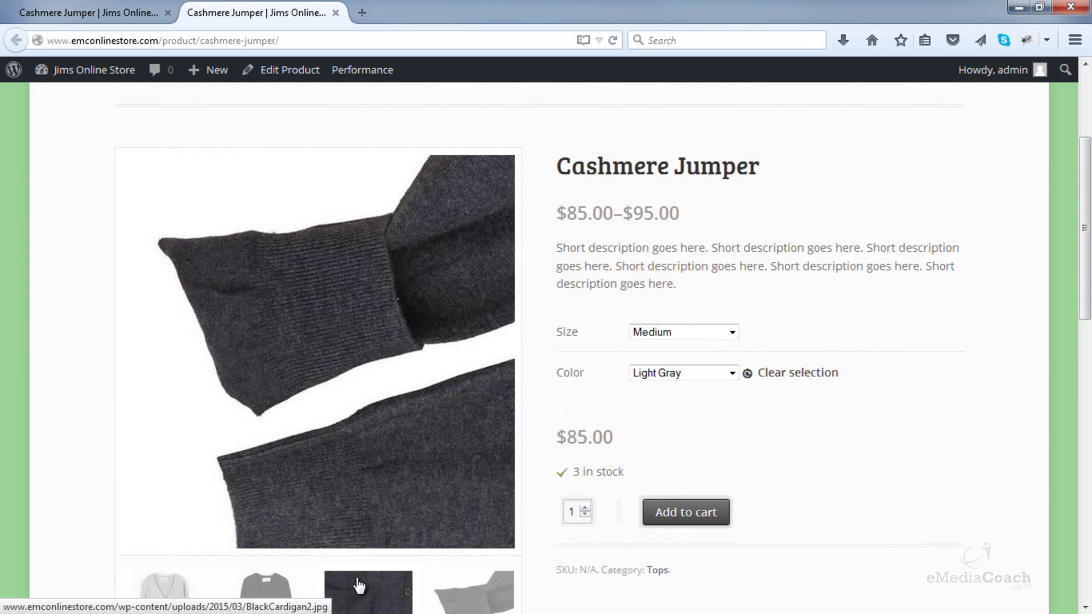
{"action": "left_click", "coordinate": [357, 583]}
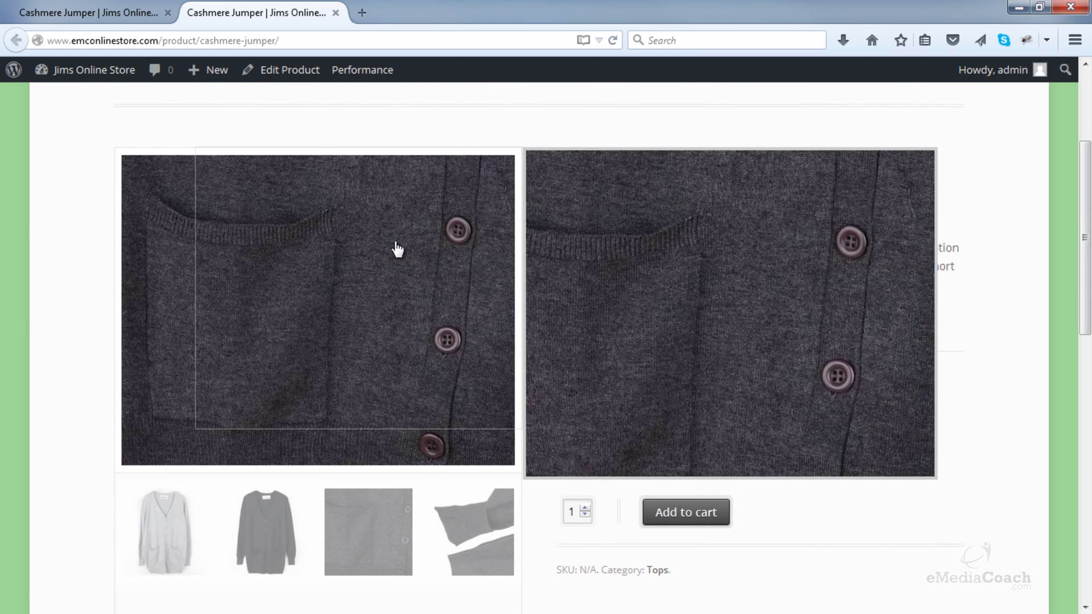
{"action": "mouse_move", "coordinate": [348, 350]}
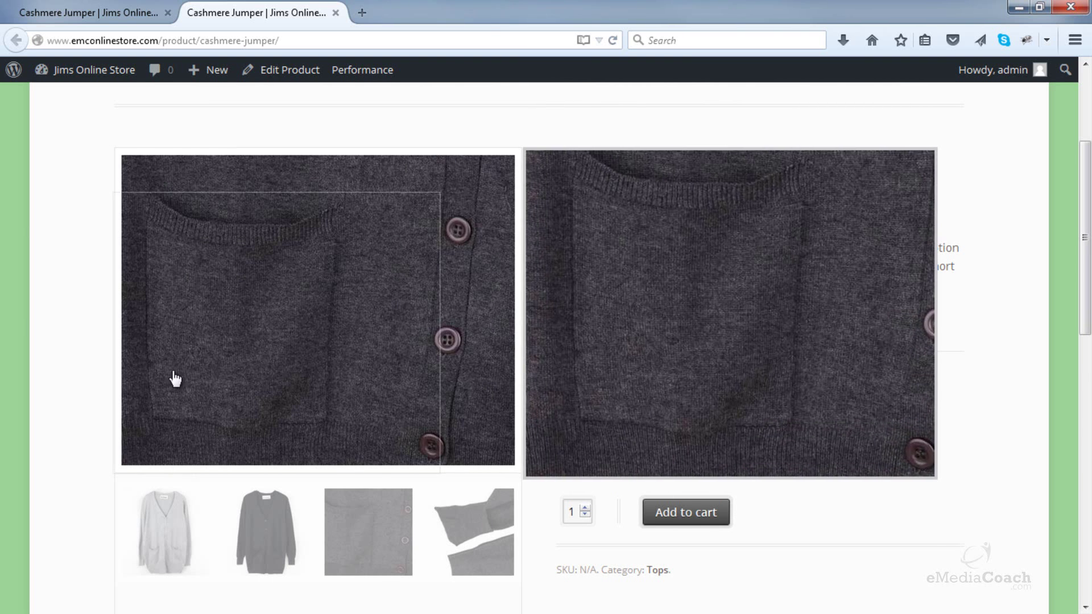
{"action": "left_click", "coordinate": [452, 512]}
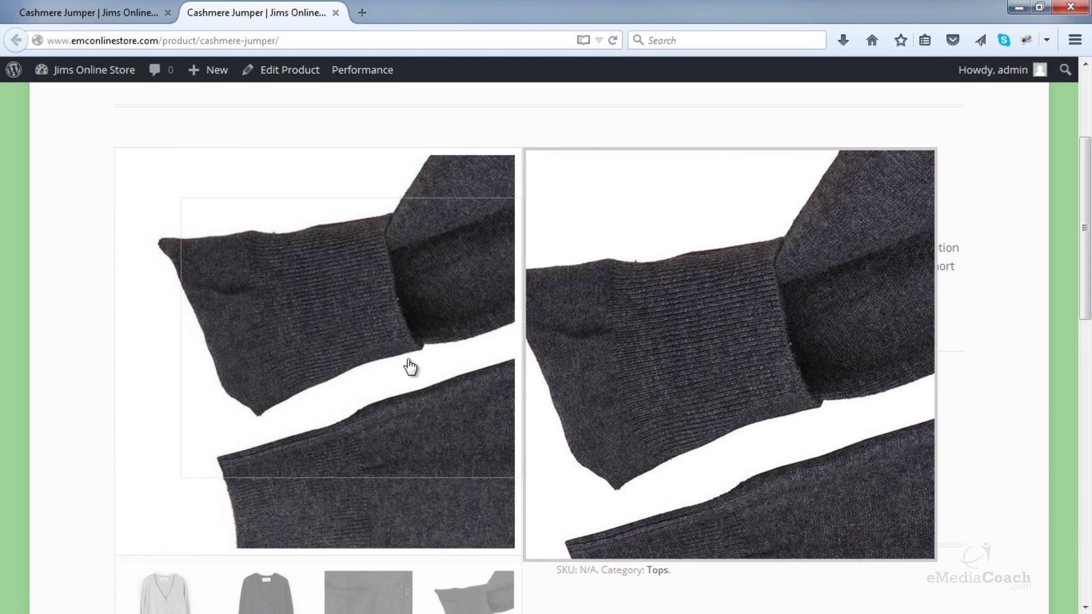
{"action": "scroll", "coordinate": [275, 458], "scroll_direction": "down", "scroll_amount": 2}
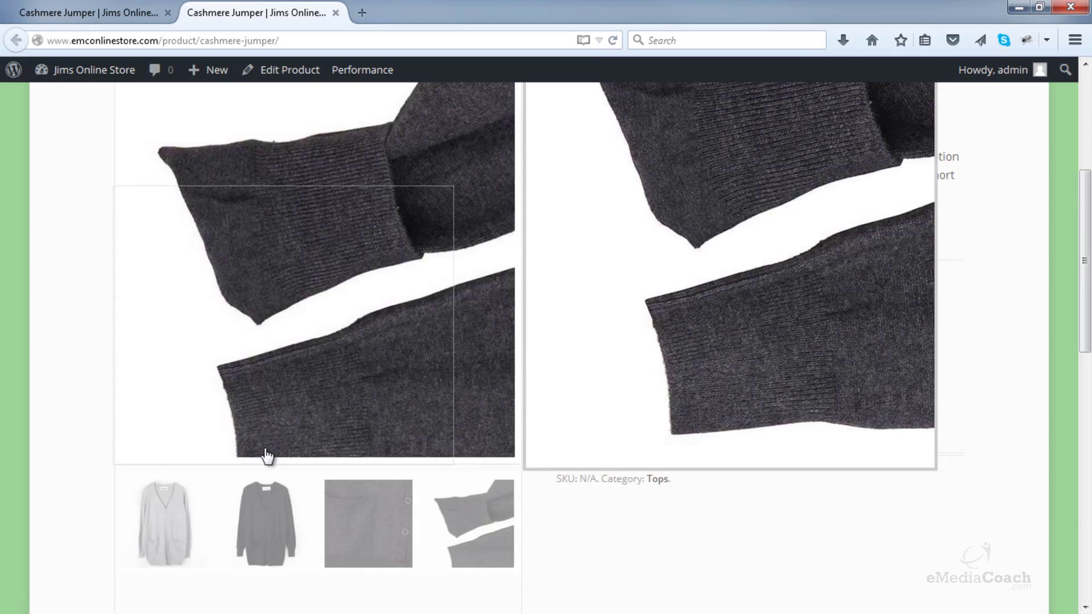
{"action": "scroll", "coordinate": [266, 457], "scroll_direction": "up", "scroll_amount": 2}
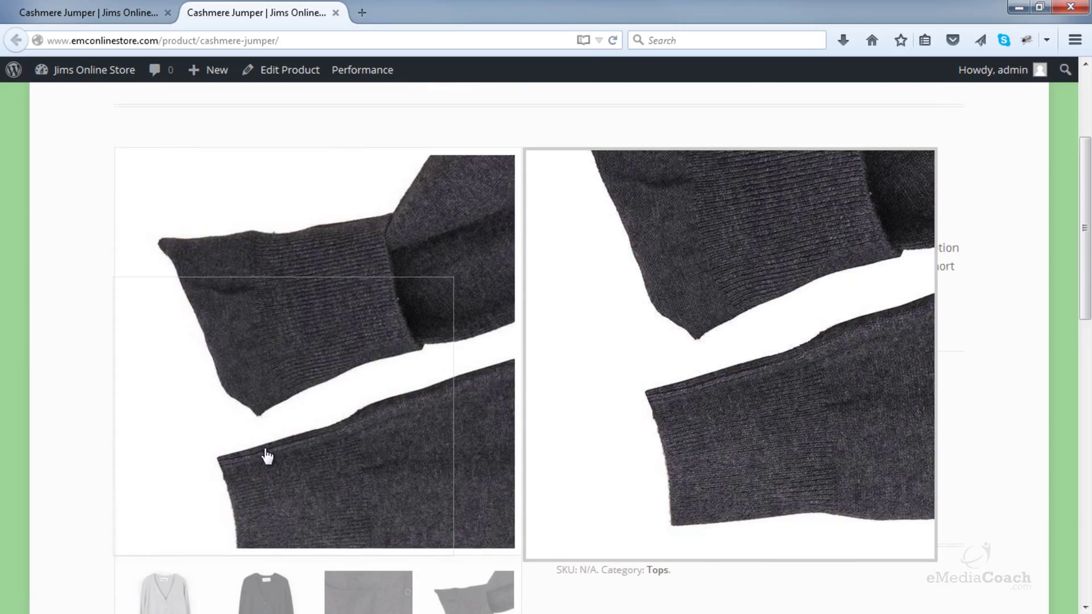
{"action": "scroll", "coordinate": [324, 410], "scroll_direction": "up", "scroll_amount": 4}
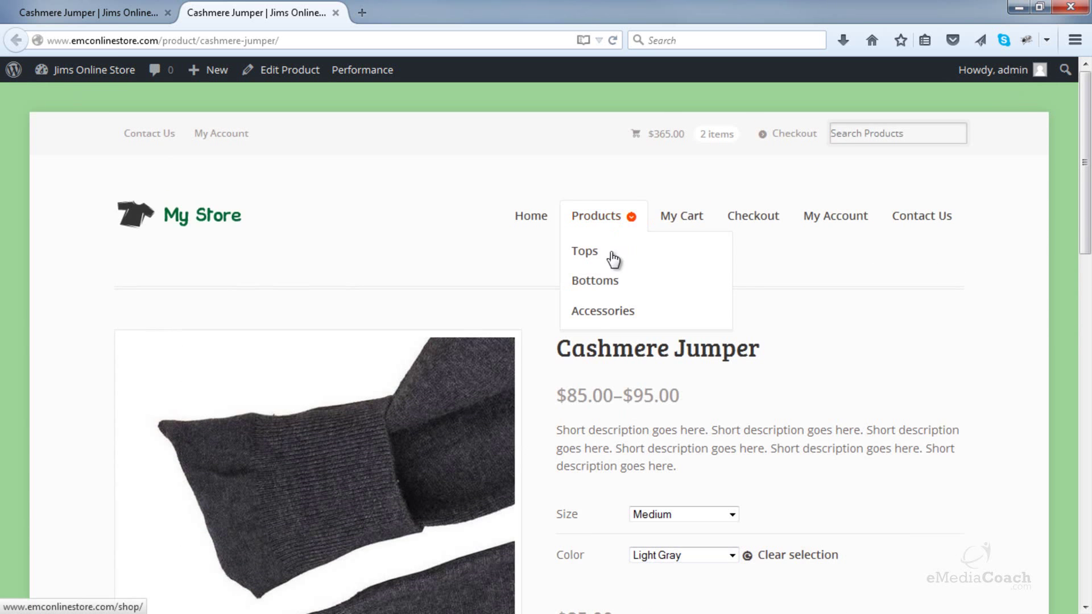
- Return to the store's home page via the My Store logo
{"action": "left_click", "coordinate": [200, 220]}
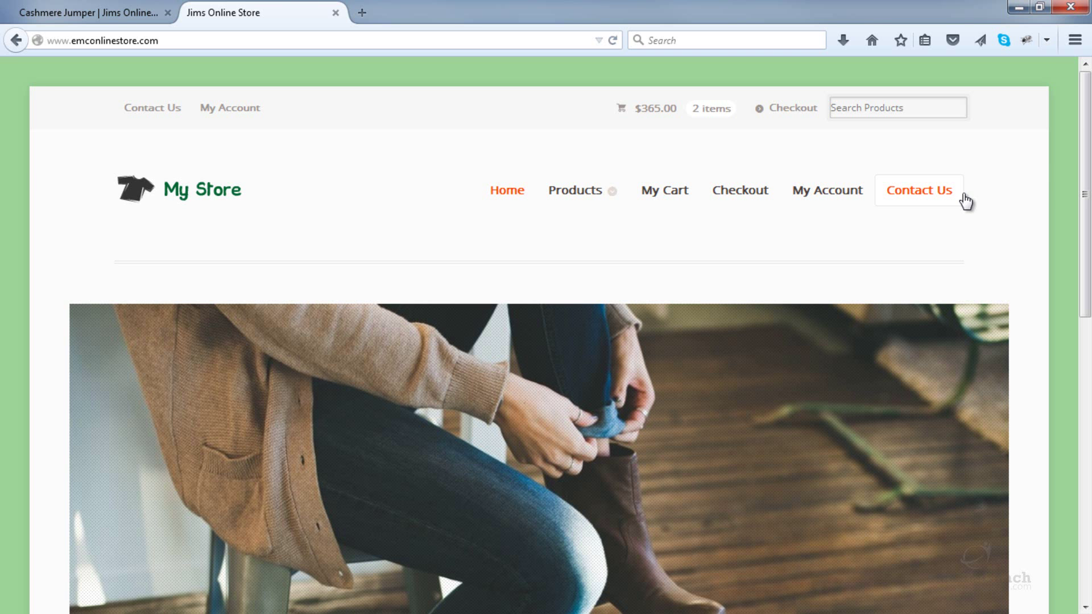
{"action": "mouse_move", "coordinate": [1087, 182]}
{"action": "left_mouse_down"}
{"action": "mouse_move", "coordinate": [1088, 358]}
{"action": "mouse_move", "coordinate": [1089, 160]}
{"action": "left_mouse_up"}
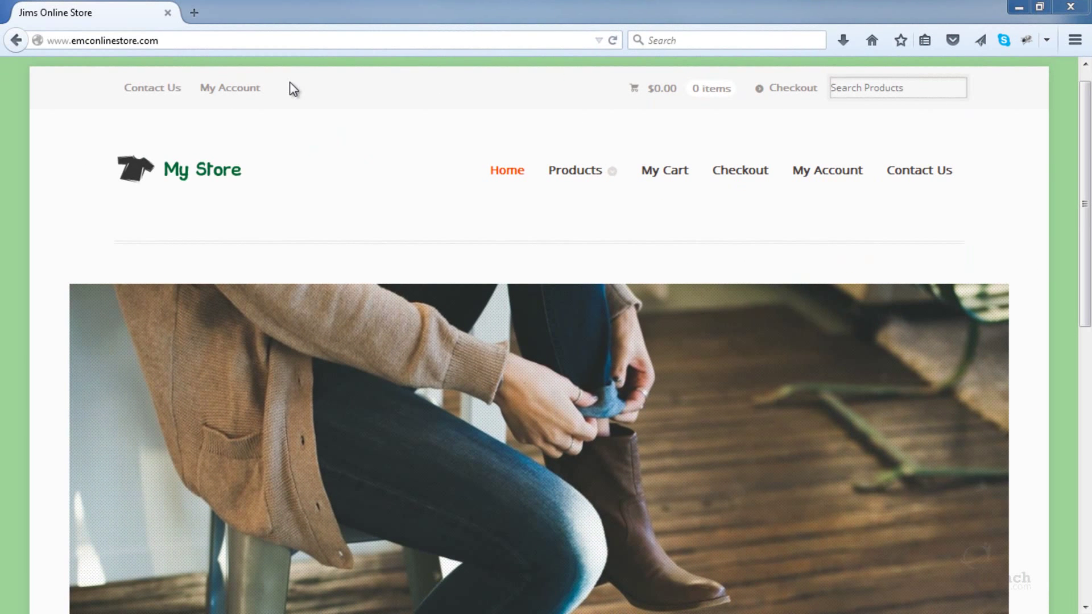
- Go to the site's /wp-admin/ address and log in as admin
{"action": "left_click", "coordinate": [253, 36]}
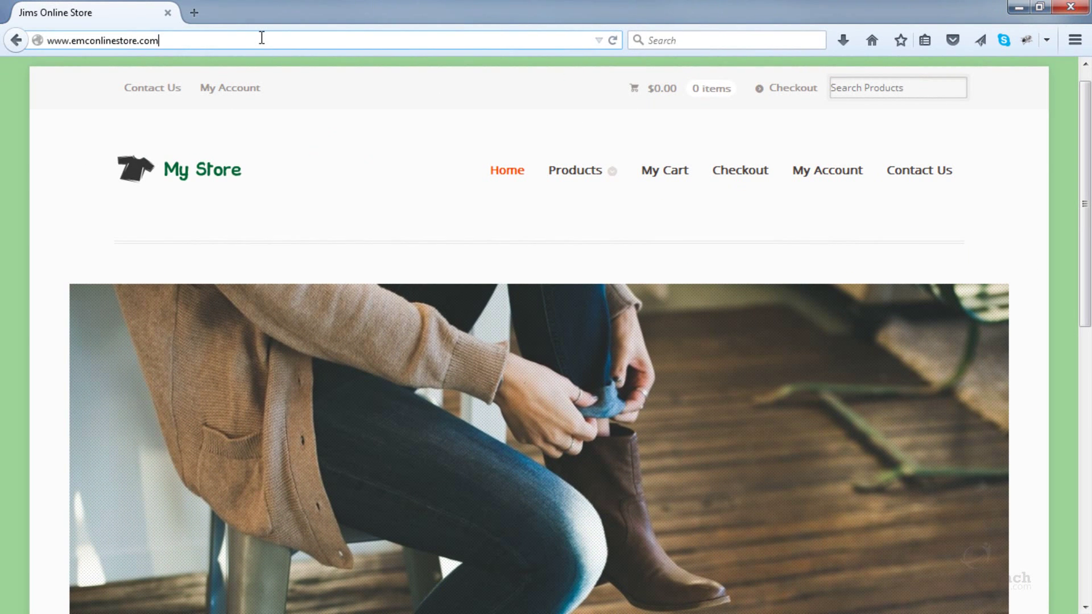
{"action": "type", "text": "/wp-"}
{"action": "key", "text": "Return"}
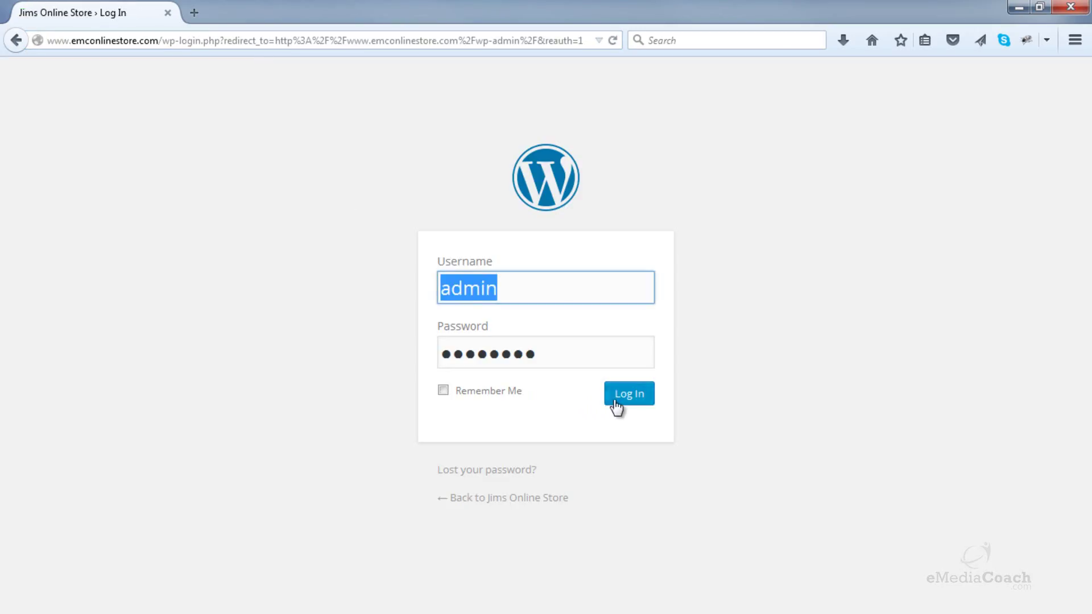
{"action": "left_click", "coordinate": [616, 407]}
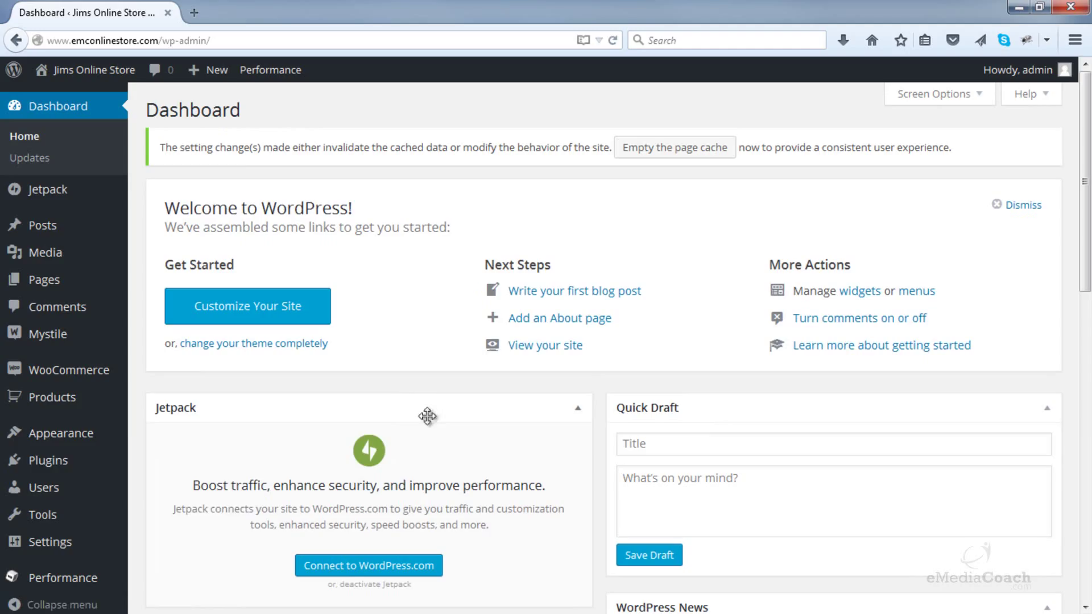
- Search Add New plugins for 'yith zoom magnifier' and install YITH WooCommerce Zoom Magnifier
{"action": "mouse_move", "coordinate": [48, 460]}
{"action": "left_click", "coordinate": [210, 489]}
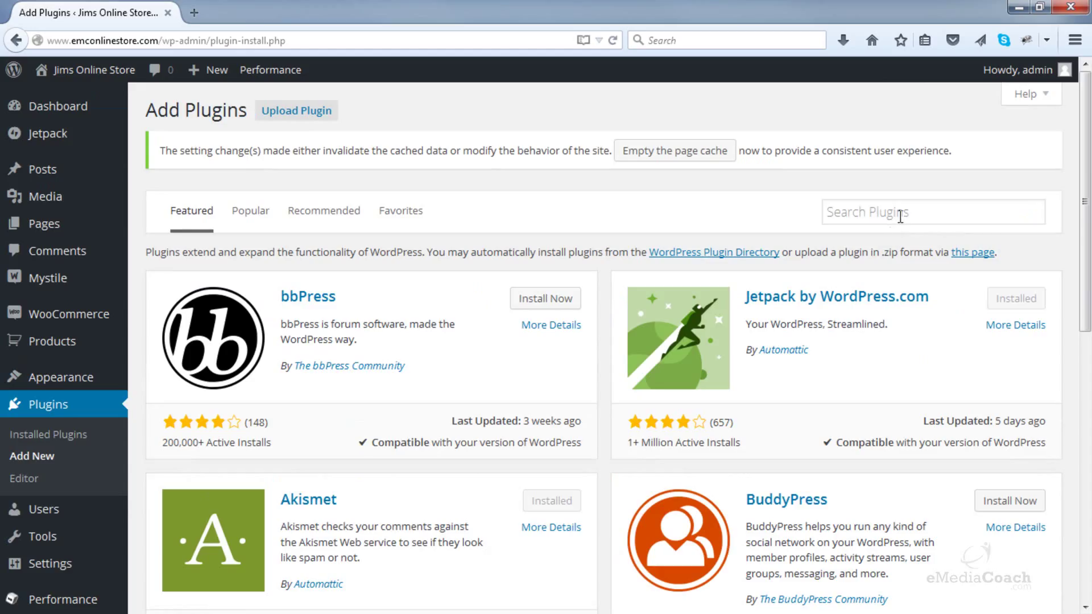
{"action": "left_click", "coordinate": [901, 217]}
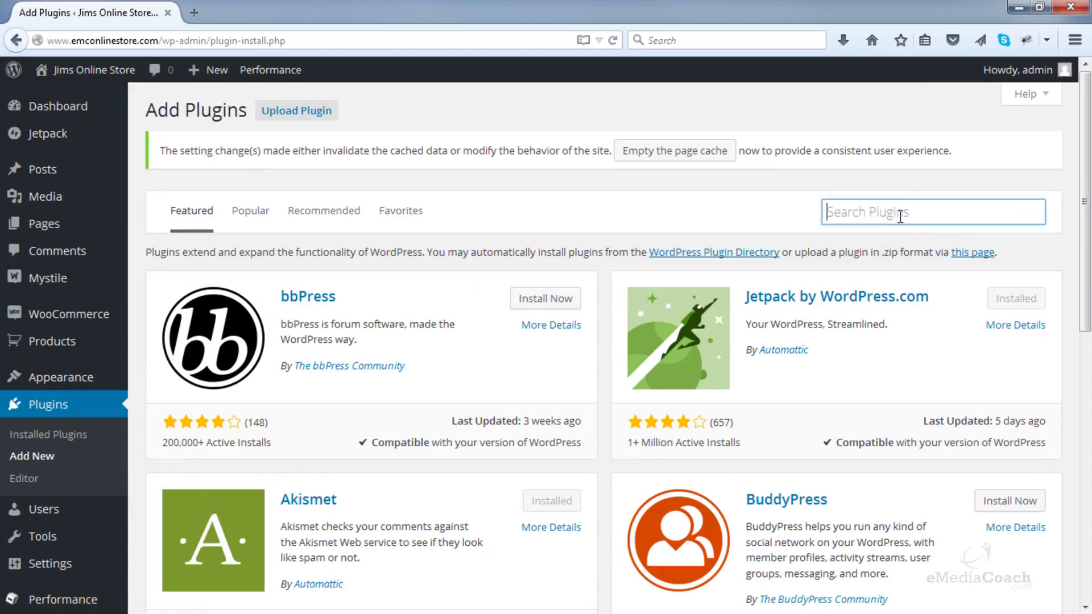
{"action": "type", "text": "yith "}
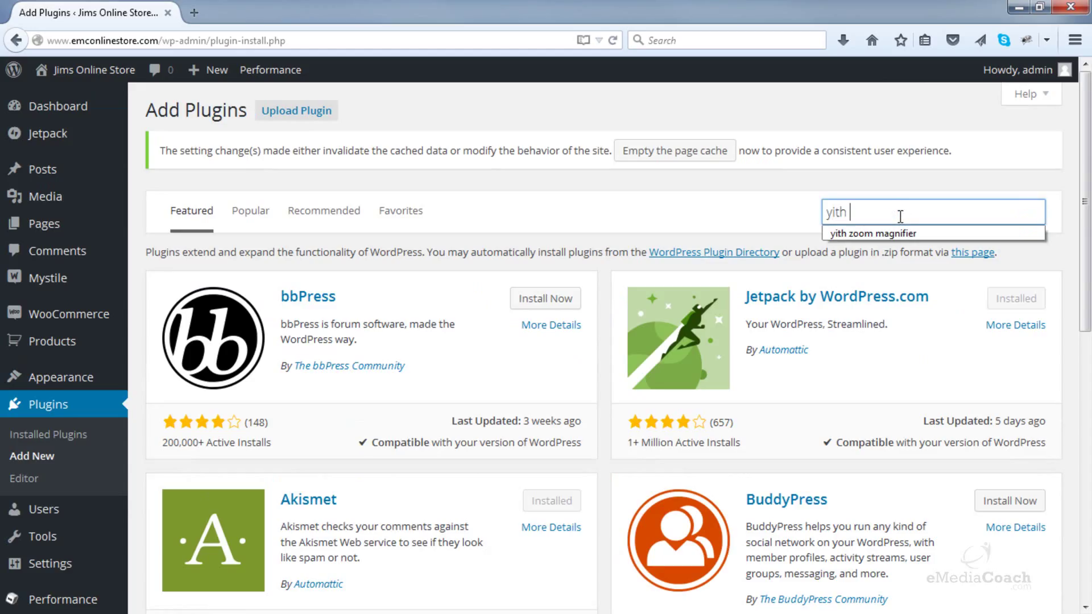
{"action": "type", "text": "zoom "}
{"action": "type", "text": "magnifier"}
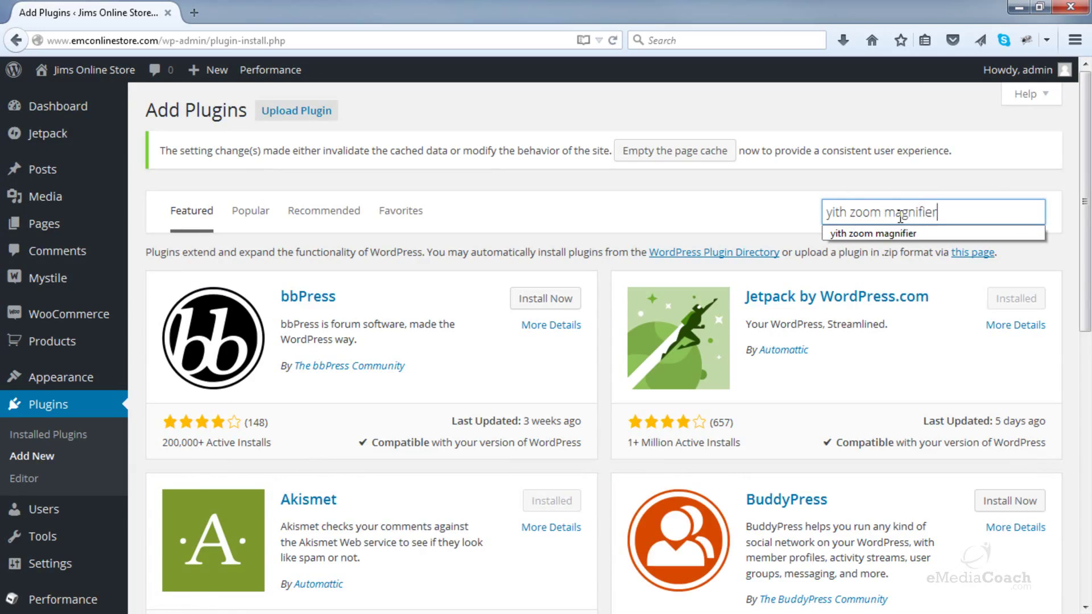
{"action": "key", "text": "Return"}
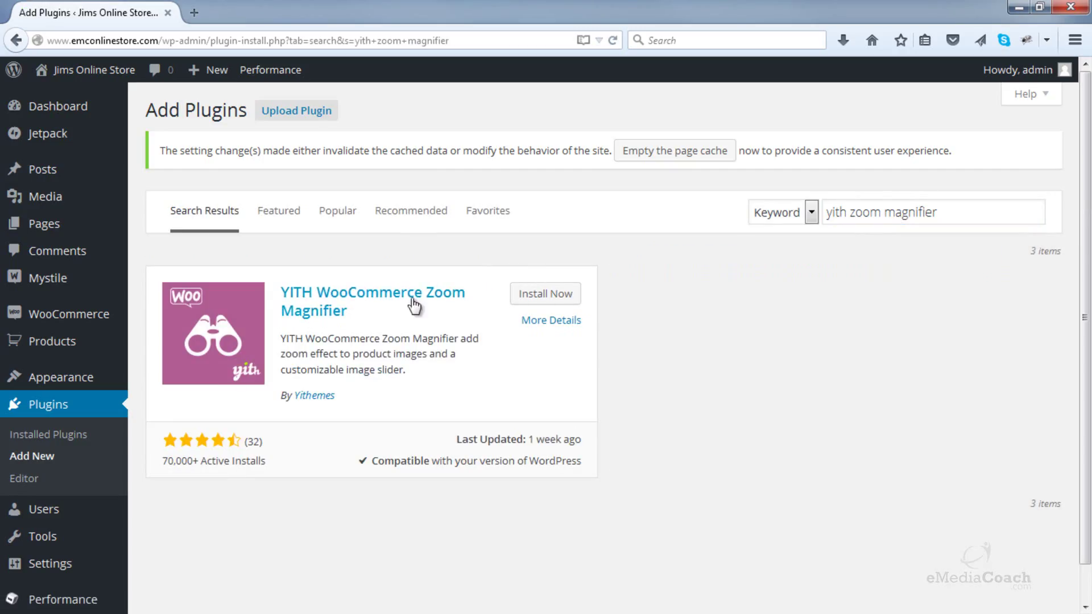
{"action": "left_click", "coordinate": [567, 297]}
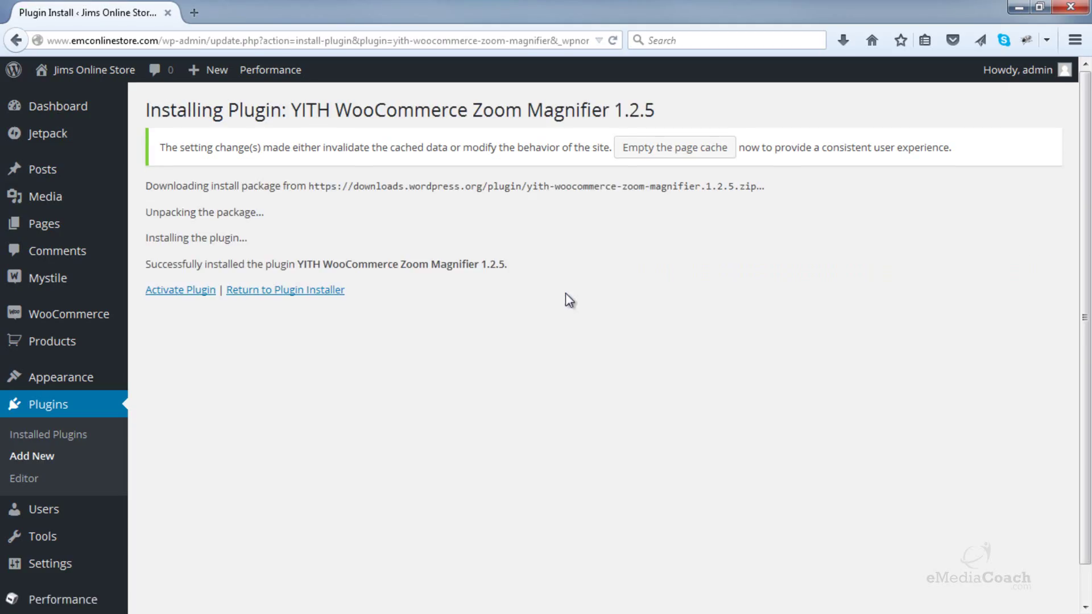
- Activate the newly installed zoom magnifier plugin
{"action": "left_click", "coordinate": [164, 292]}
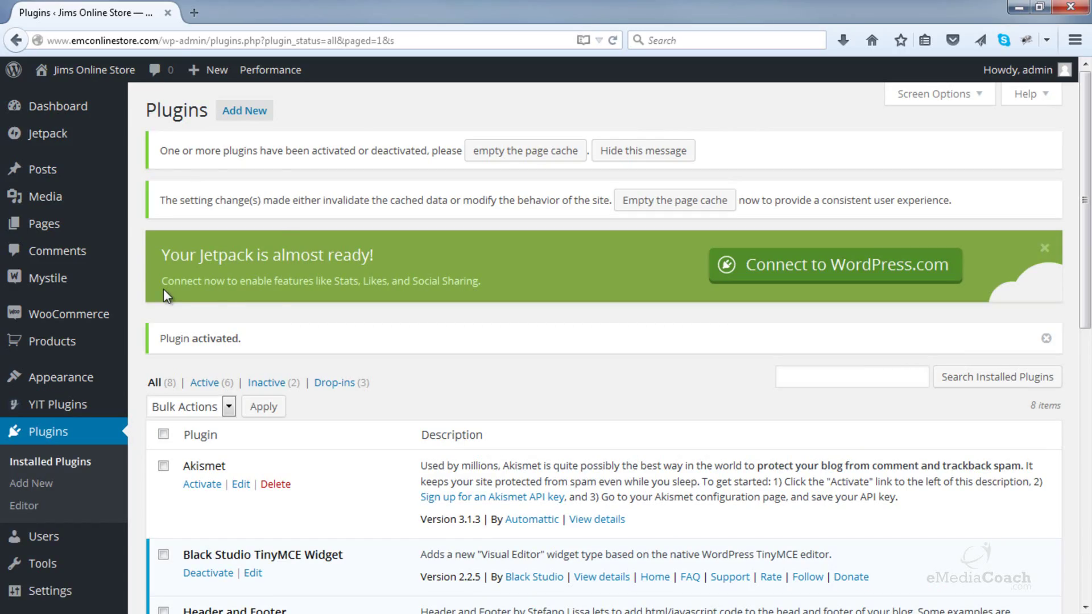
{"action": "mouse_move", "coordinate": [94, 69]}
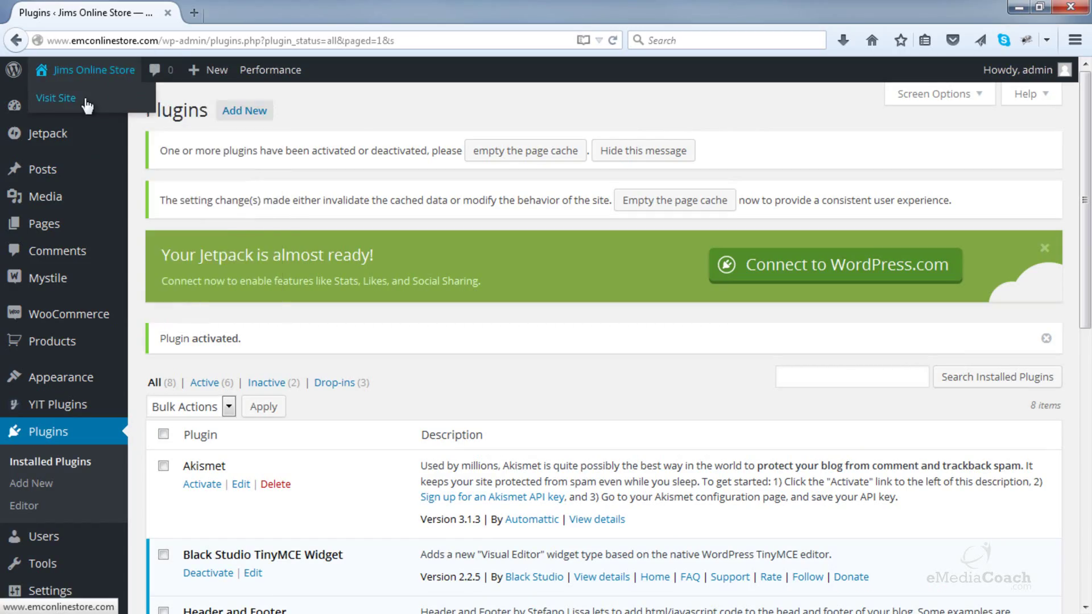
- Open the storefront in a new tab, go to Tops > Cotton Jumper and view the buttons close-up with hover zoom
{"action": "middle_click", "coordinate": [115, 72]}
{"action": "left_click", "coordinate": [237, 22]}
{"action": "mouse_move", "coordinate": [580, 190]}
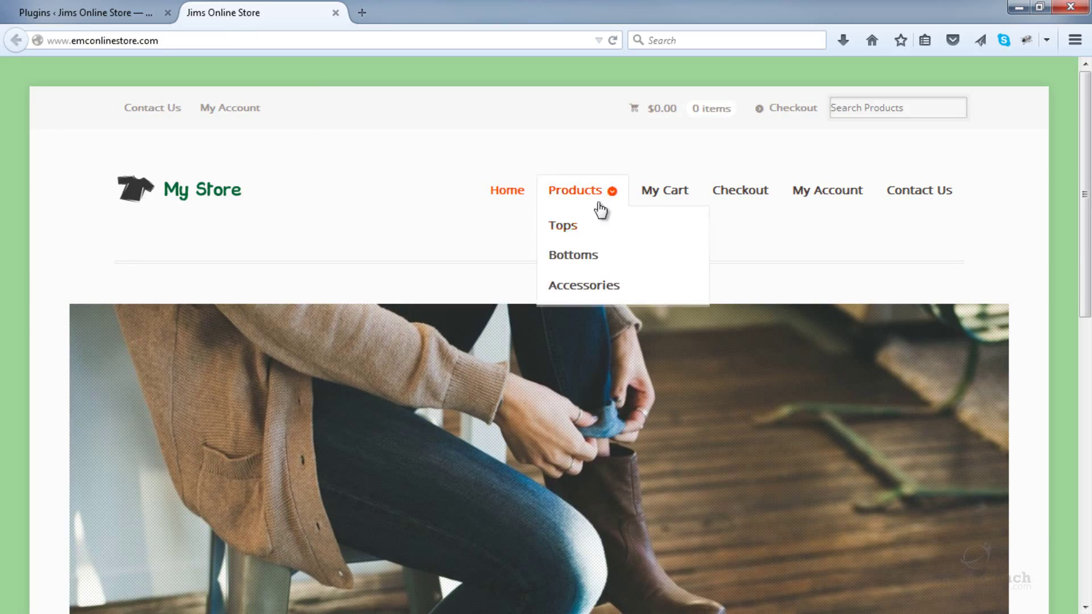
{"action": "left_click", "coordinate": [572, 235]}
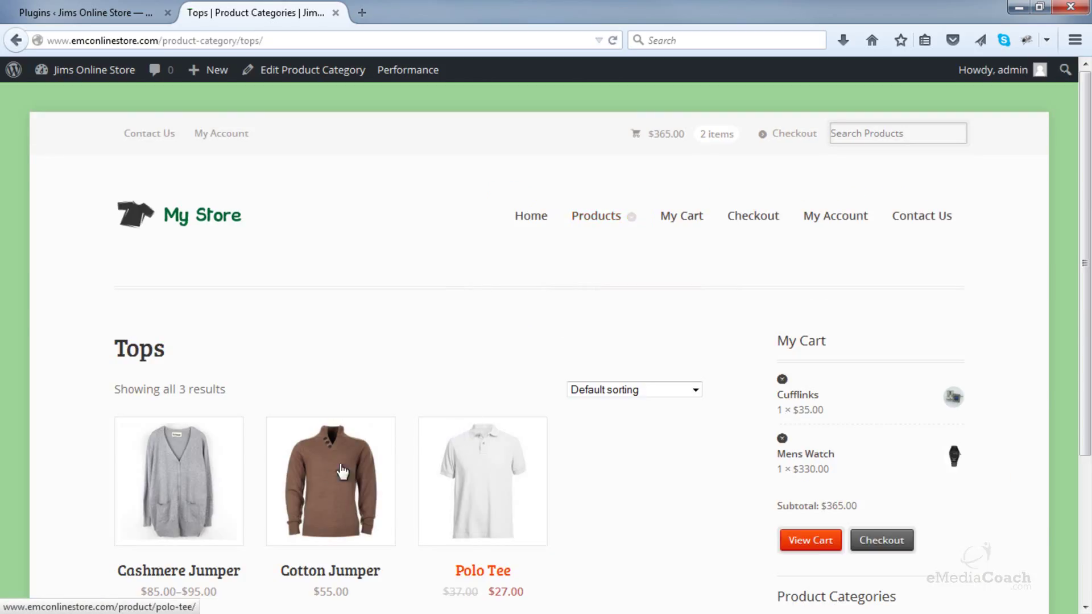
{"action": "left_click", "coordinate": [331, 477]}
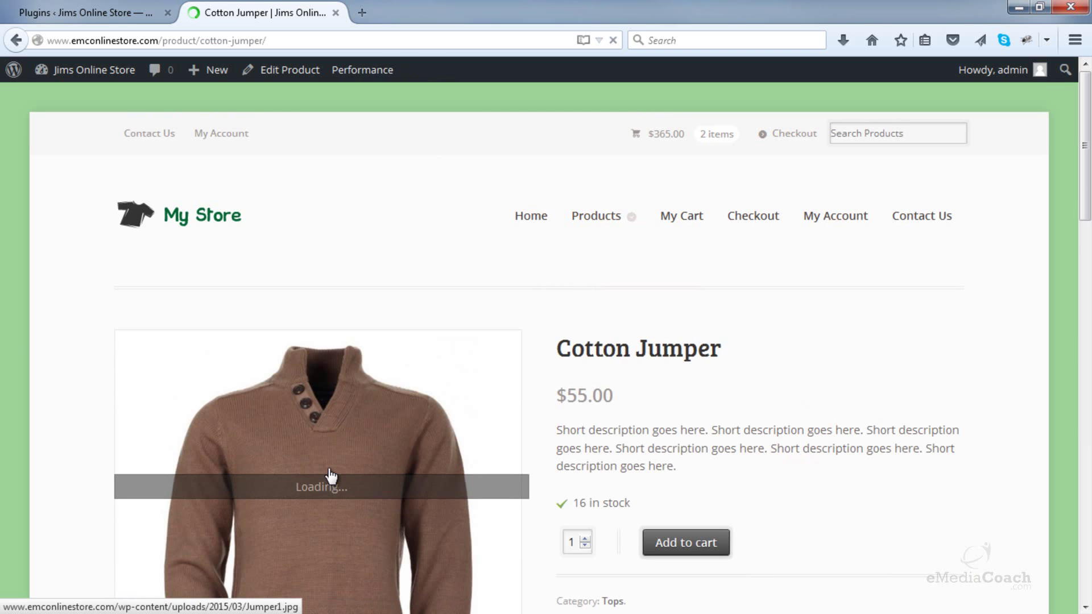
{"action": "scroll", "coordinate": [619, 383], "scroll_direction": "down", "scroll_amount": 1}
{"action": "scroll", "coordinate": [619, 383], "scroll_direction": "down", "scroll_amount": 3}
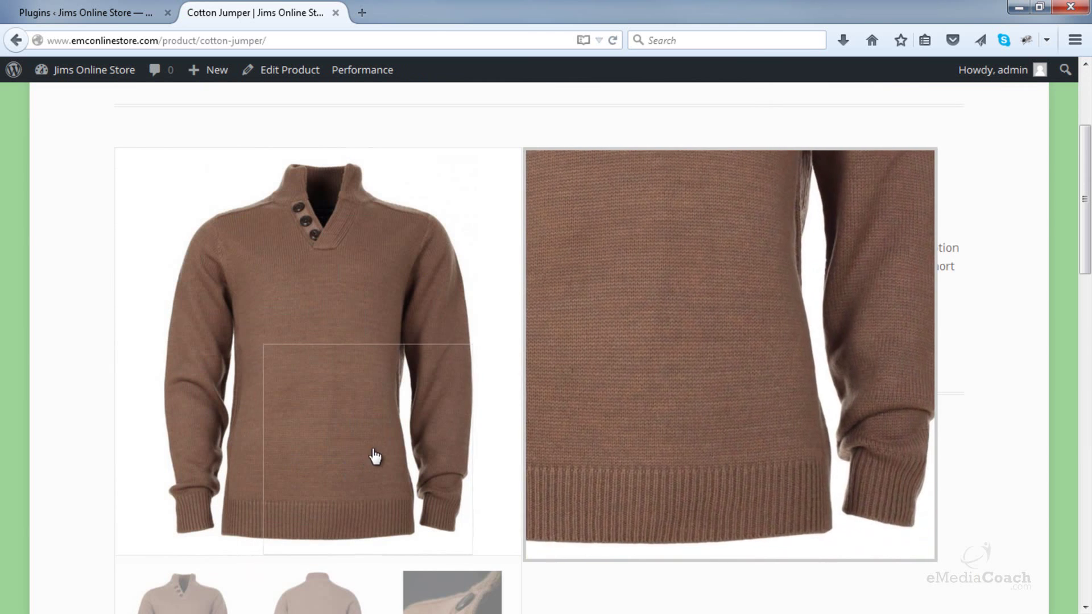
{"action": "scroll", "coordinate": [327, 349], "scroll_direction": "down", "scroll_amount": 2}
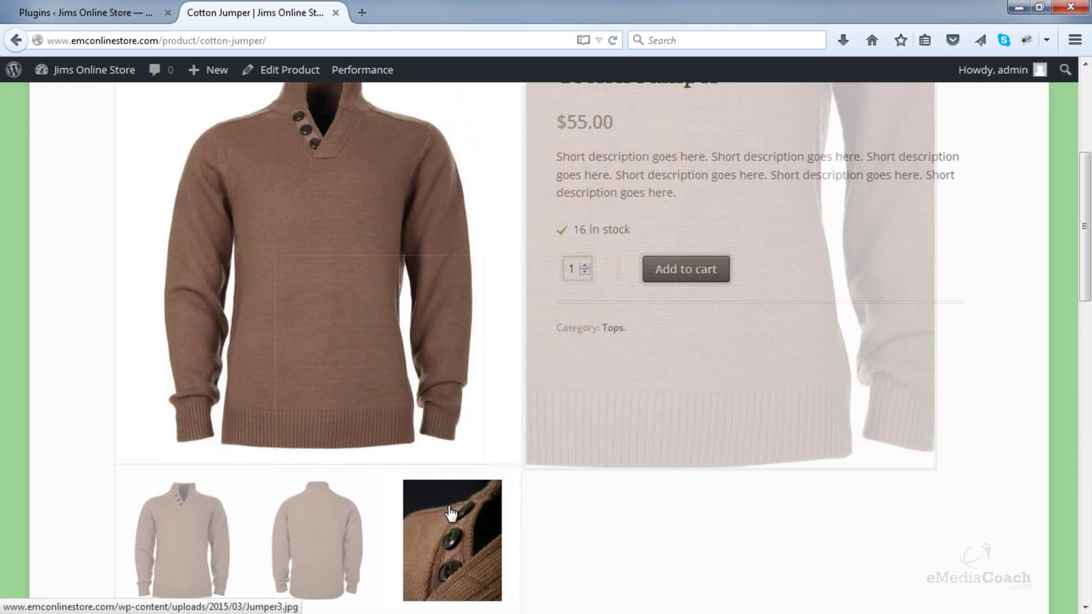
{"action": "left_click", "coordinate": [448, 507]}
{"action": "scroll", "coordinate": [419, 450], "scroll_direction": "up", "scroll_amount": 2}
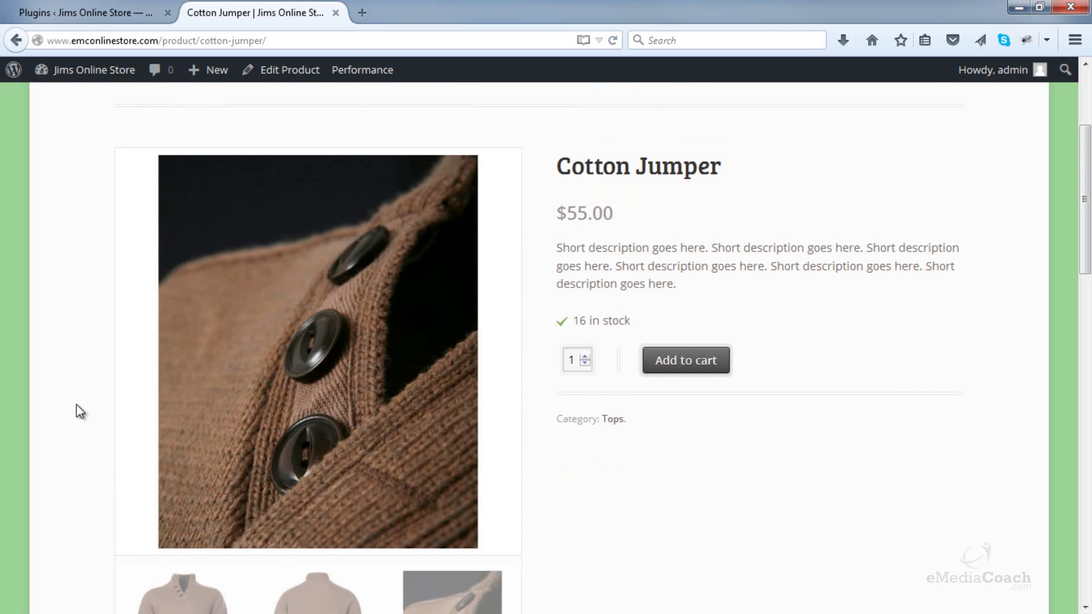
{"action": "mouse_move", "coordinate": [318, 352]}
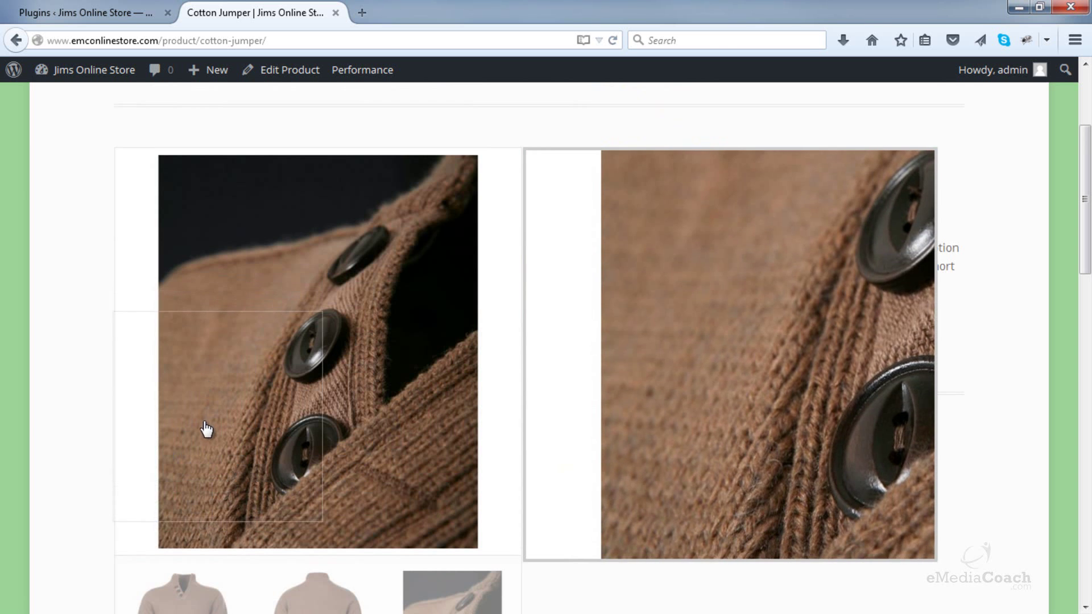
- Open YIT Plugins > Zoom magnifier settings and enable the magnifier on mobile devices
{"action": "left_click", "coordinate": [90, 13]}
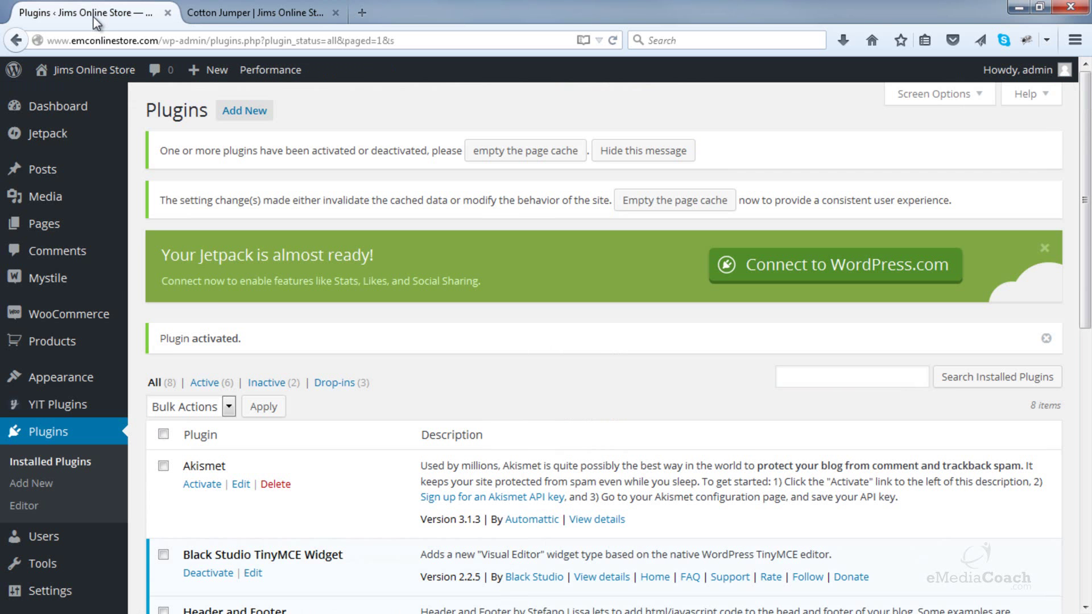
{"action": "scroll", "coordinate": [211, 277], "scroll_direction": "down", "scroll_amount": 1}
{"action": "scroll", "coordinate": [211, 277], "scroll_direction": "down", "scroll_amount": 2}
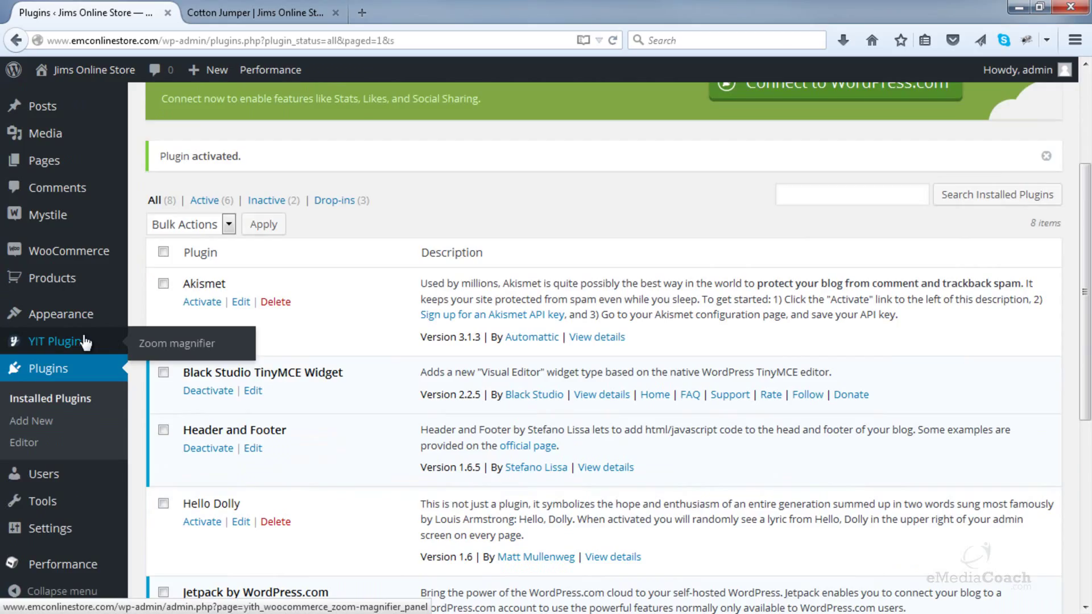
{"action": "left_click", "coordinate": [159, 345]}
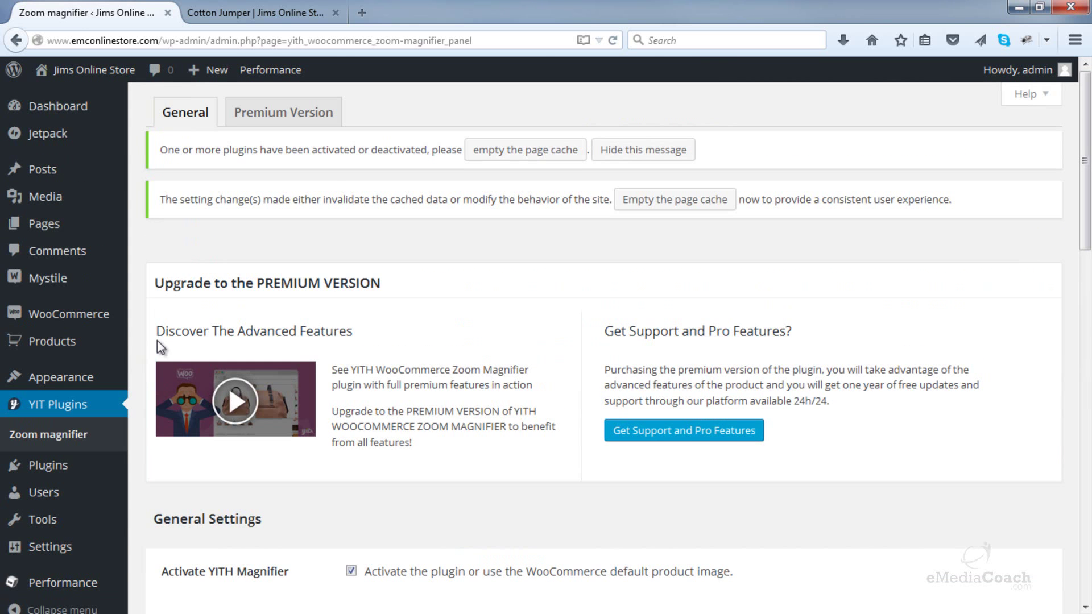
{"action": "scroll", "coordinate": [157, 340], "scroll_direction": "down", "scroll_amount": 4}
{"action": "scroll", "coordinate": [158, 342], "scroll_direction": "down", "scroll_amount": 2}
{"action": "scroll", "coordinate": [161, 350], "scroll_direction": "down", "scroll_amount": 2}
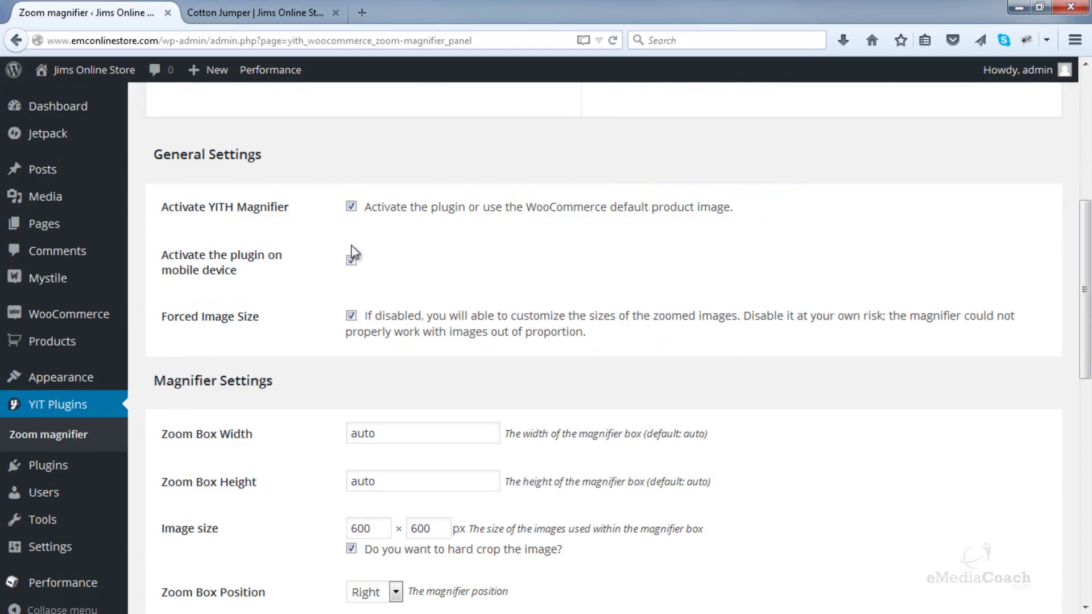
{"action": "left_click", "coordinate": [352, 260]}
{"action": "scroll", "coordinate": [347, 322], "scroll_direction": "down", "scroll_amount": 2}
{"action": "scroll", "coordinate": [343, 320], "scroll_direction": "down", "scroll_amount": 2}
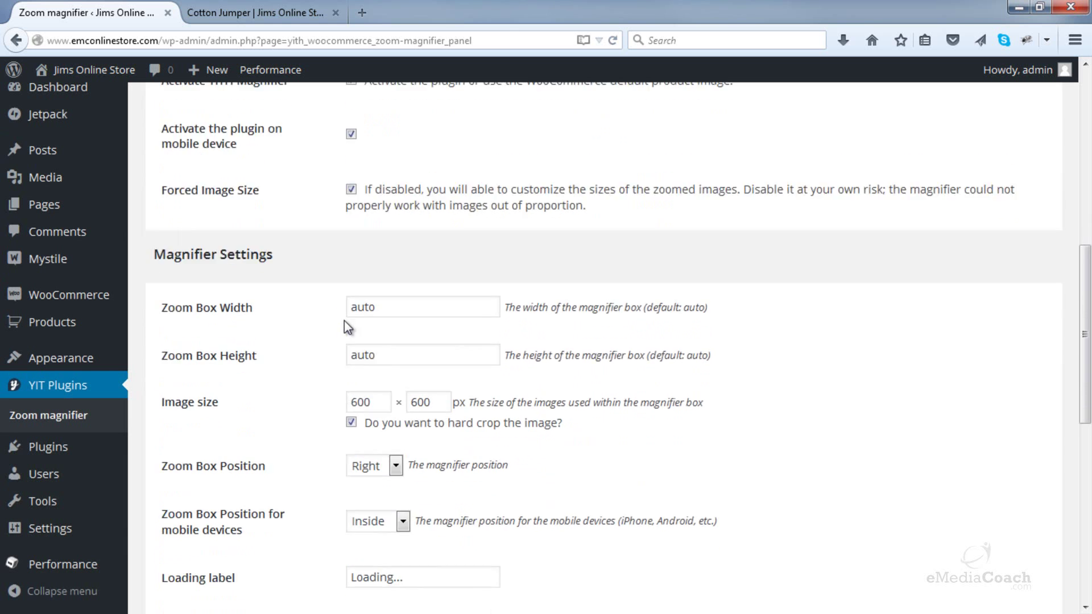
{"action": "scroll", "coordinate": [344, 319], "scroll_direction": "down", "scroll_amount": 2}
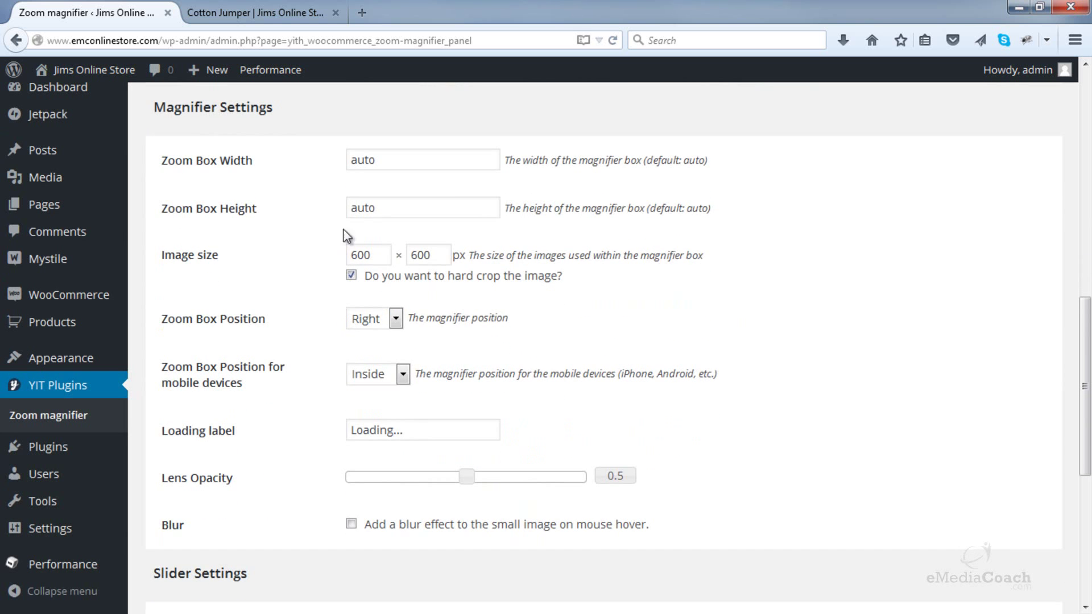
- Set the magnifier image width and height to 700 px each
{"action": "double_click", "coordinate": [388, 254]}
{"action": "type", "text": "700"}
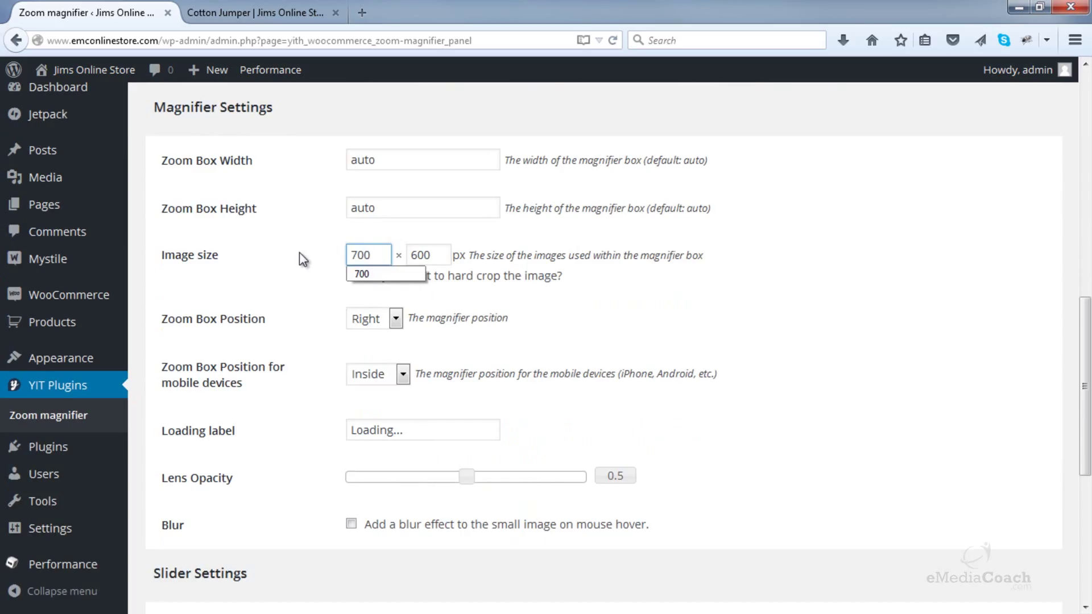
{"action": "double_click", "coordinate": [430, 255]}
{"action": "type", "text": "700"}
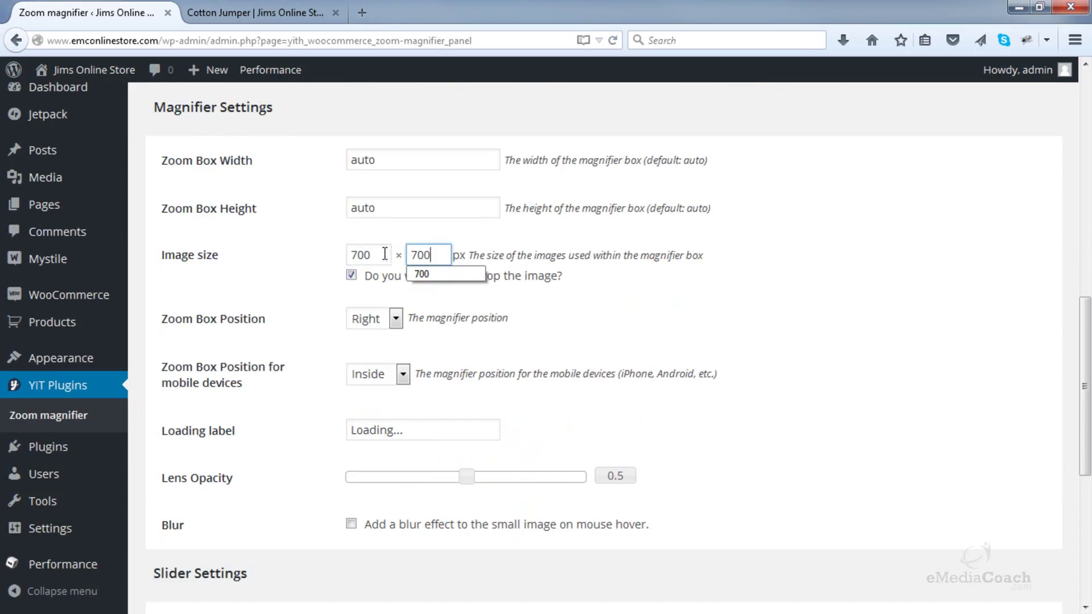
{"action": "left_click", "coordinate": [331, 265]}
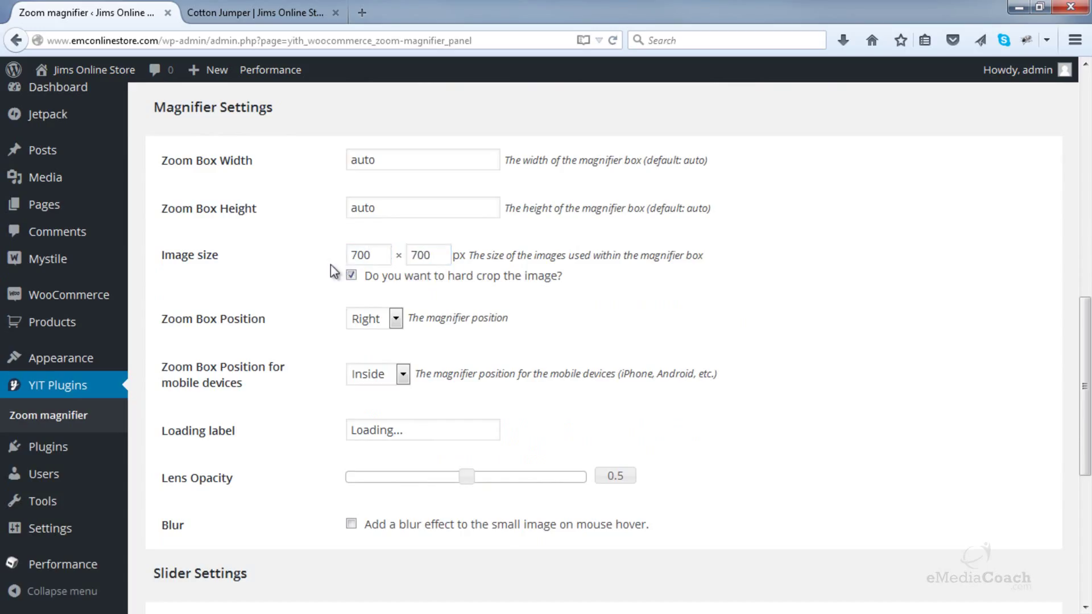
{"action": "left_click", "coordinate": [268, 11]}
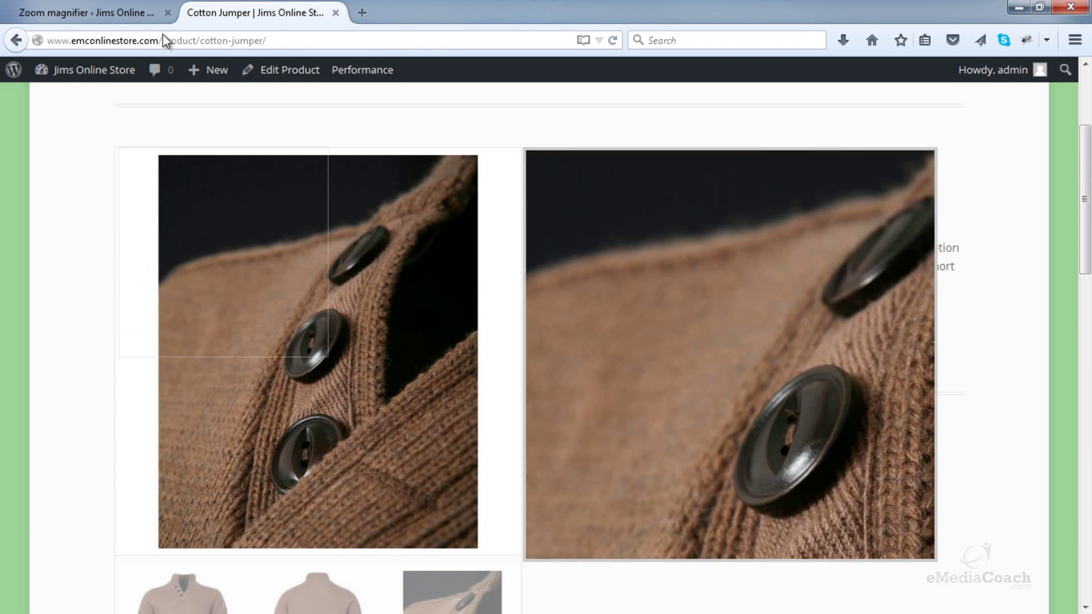
{"action": "left_click", "coordinate": [154, 13]}
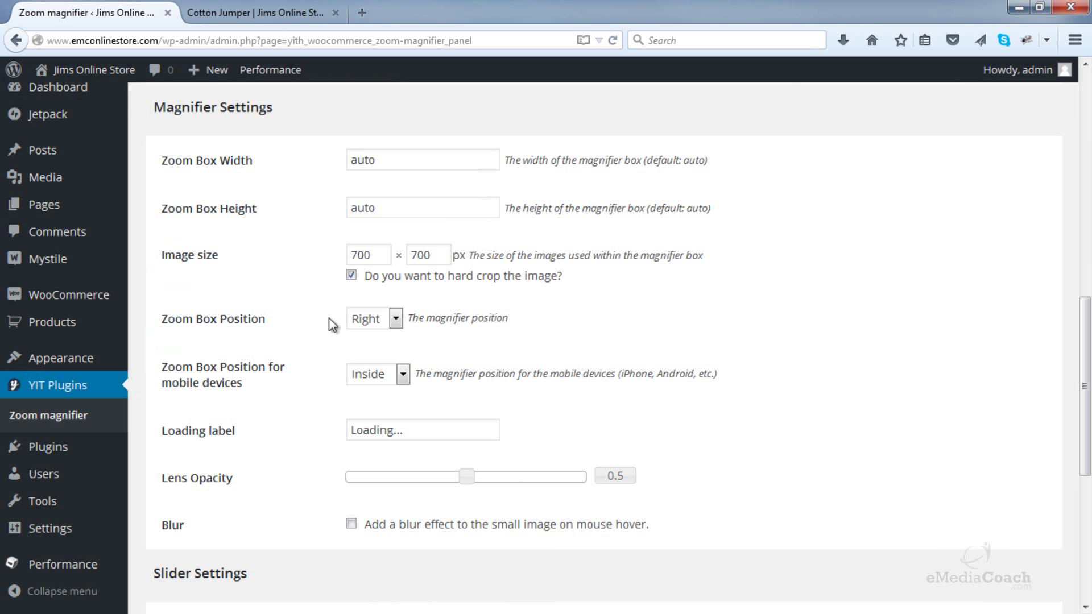
- Set Zoom Box Position to Inside, save the settings and reload the Cotton Jumper page
{"action": "left_click", "coordinate": [369, 319]}
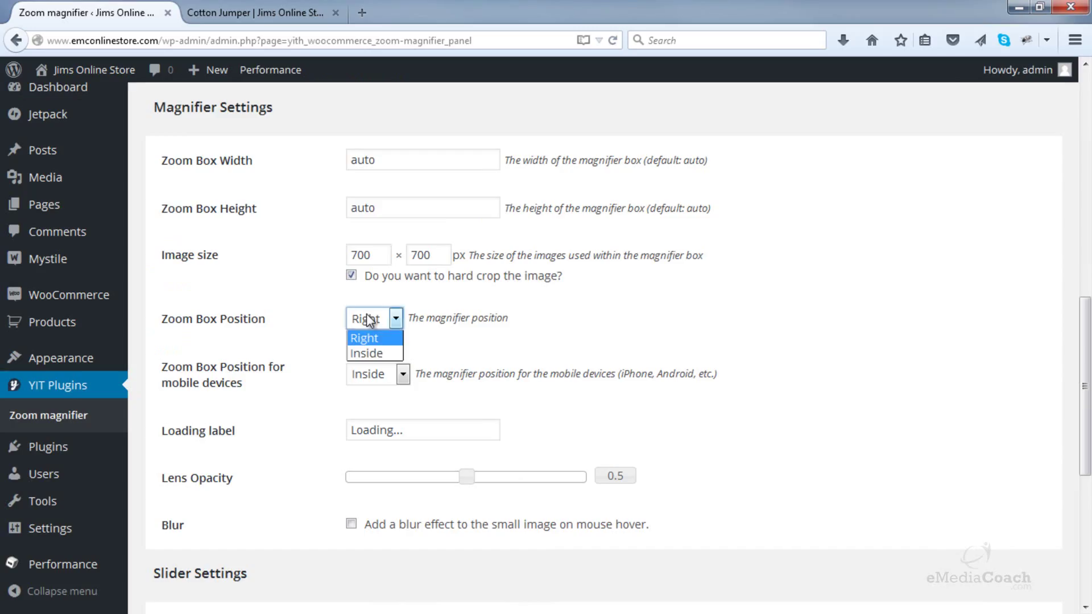
{"action": "left_click", "coordinate": [368, 356]}
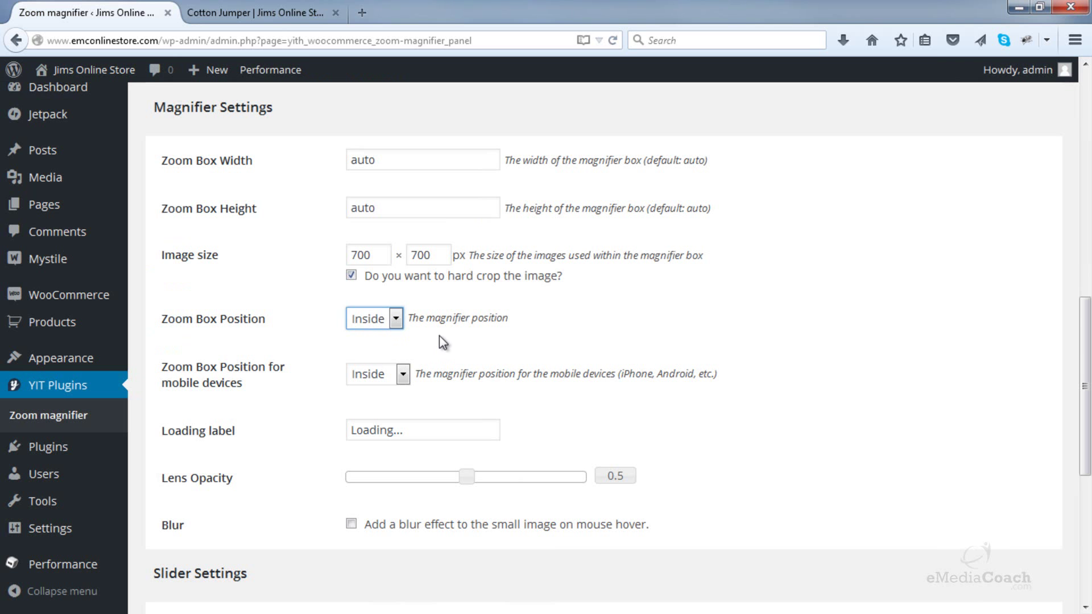
{"action": "scroll", "coordinate": [443, 335], "scroll_direction": "down", "scroll_amount": 5}
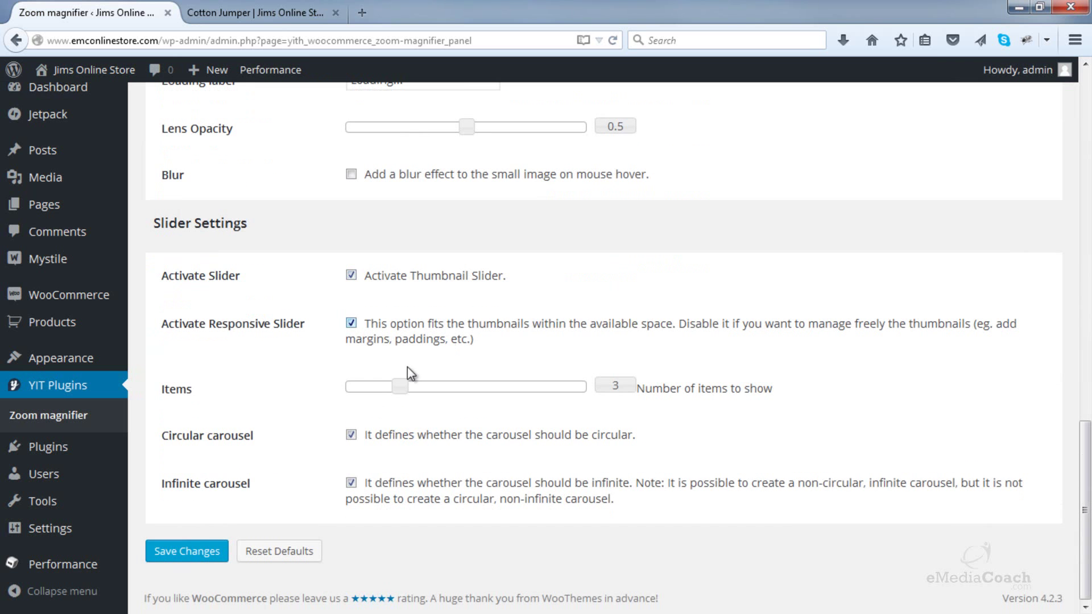
{"action": "left_click", "coordinate": [186, 551]}
{"action": "scroll", "coordinate": [299, 475], "scroll_direction": "up", "scroll_amount": 2}
{"action": "scroll", "coordinate": [298, 475], "scroll_direction": "up", "scroll_amount": 2}
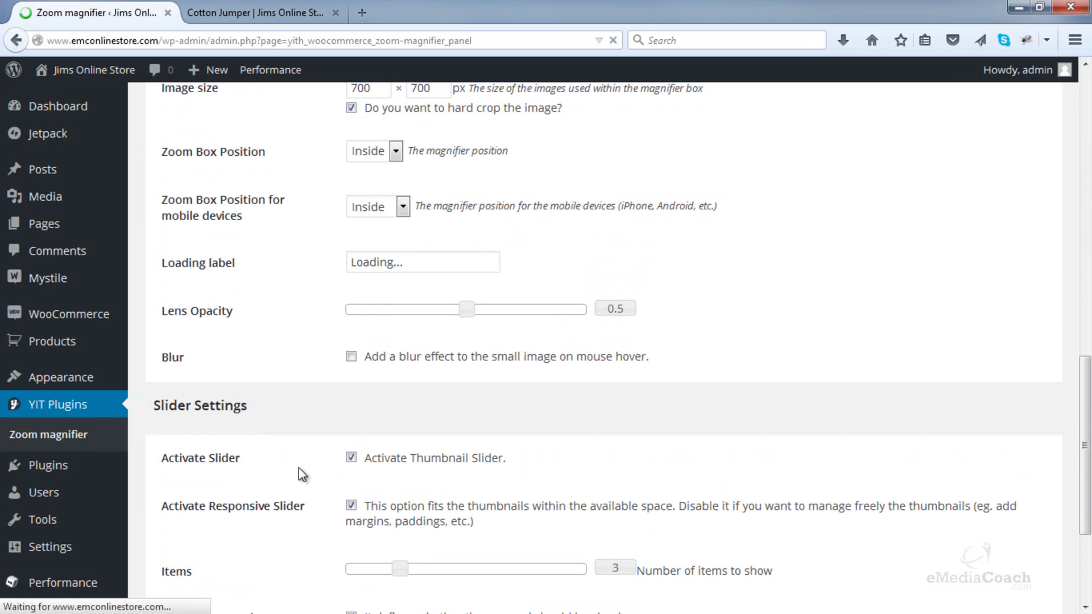
{"action": "scroll", "coordinate": [301, 469], "scroll_direction": "down", "scroll_amount": 3}
{"action": "scroll", "coordinate": [301, 470], "scroll_direction": "down", "scroll_amount": 3}
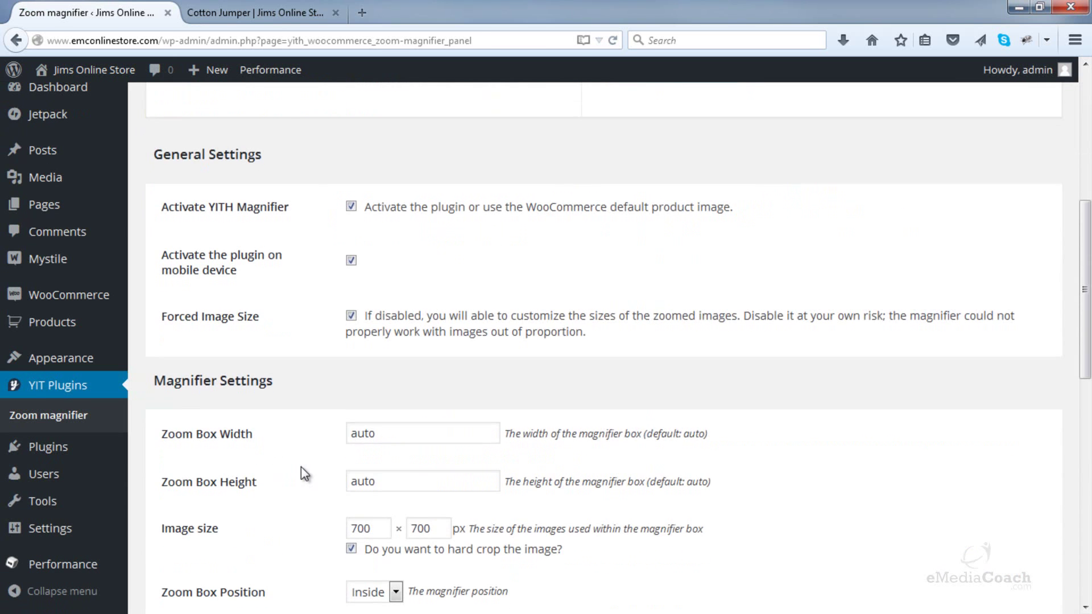
{"action": "left_click", "coordinate": [262, 10]}
{"action": "key", "text": "F5"}
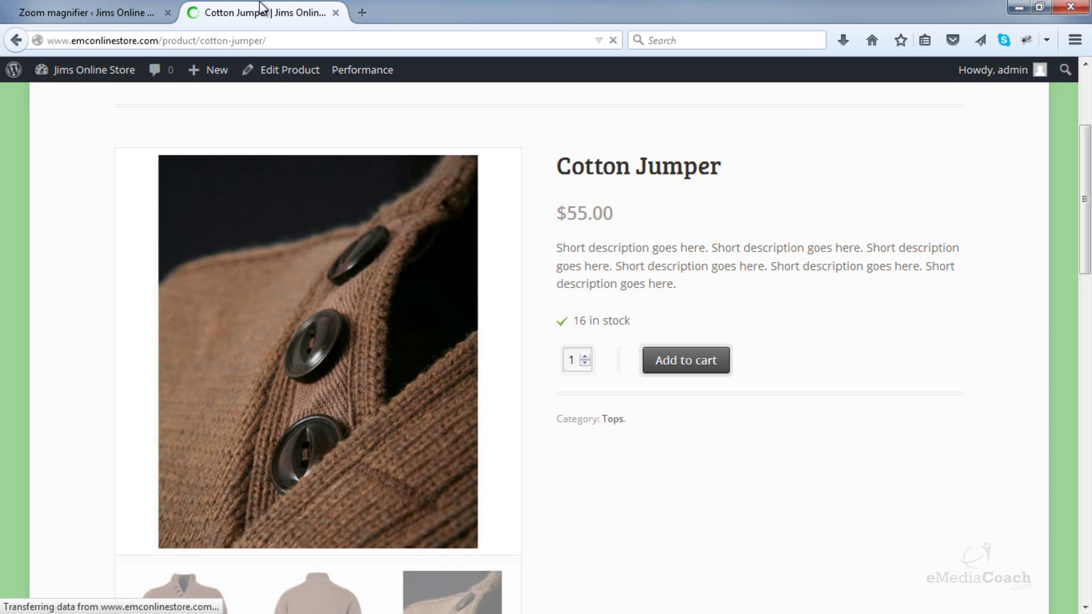
{"action": "scroll", "coordinate": [282, 129], "scroll_direction": "down", "scroll_amount": 2}
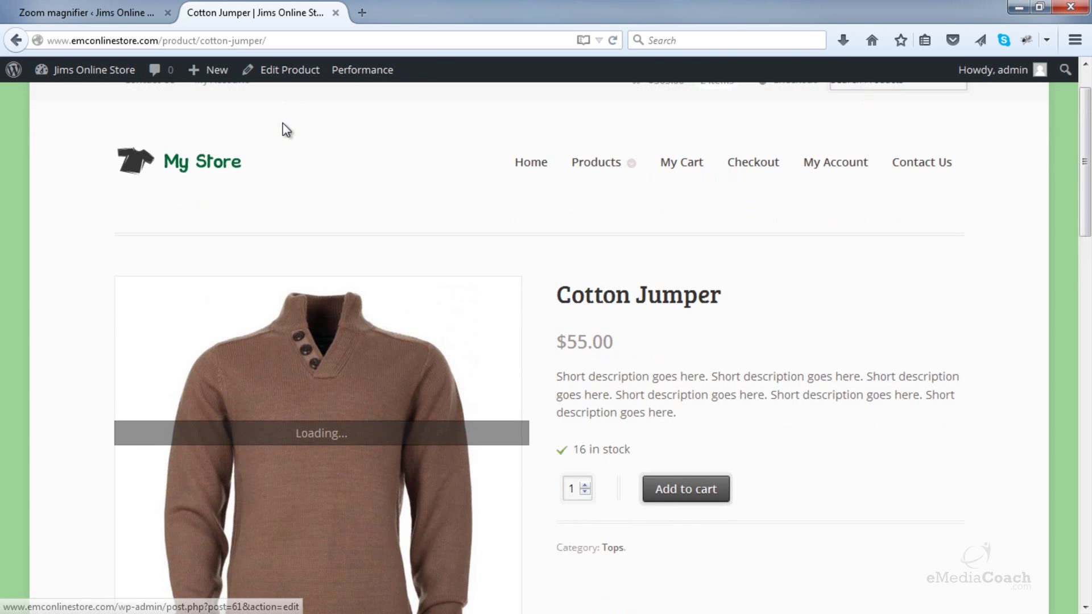
{"action": "scroll", "coordinate": [284, 128], "scroll_direction": "down", "scroll_amount": 2}
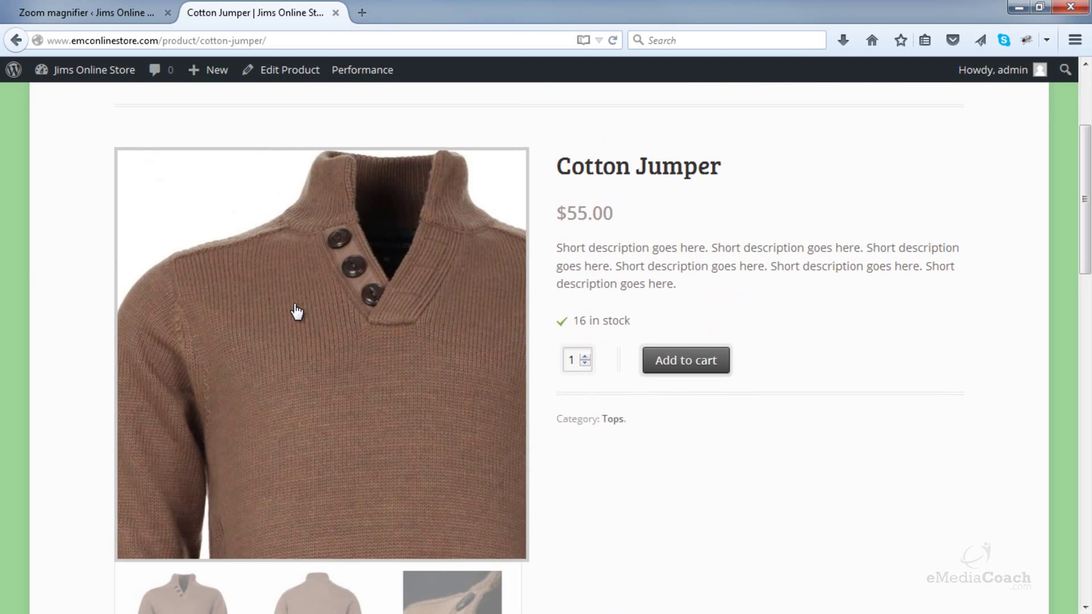
{"action": "mouse_move", "coordinate": [288, 218]}
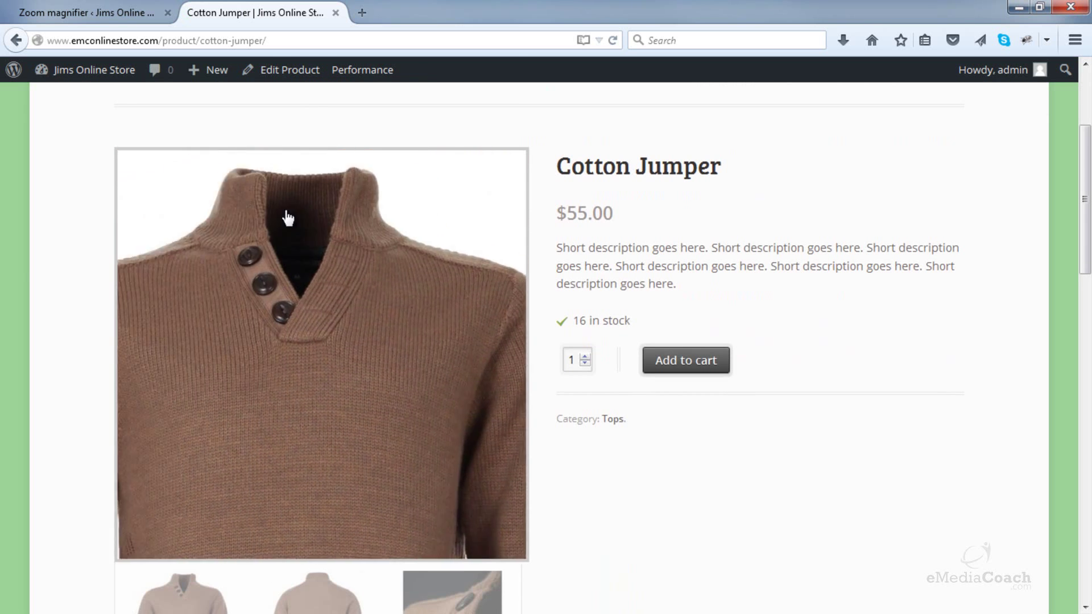
{"action": "scroll", "coordinate": [316, 368], "scroll_direction": "down", "scroll_amount": 4}
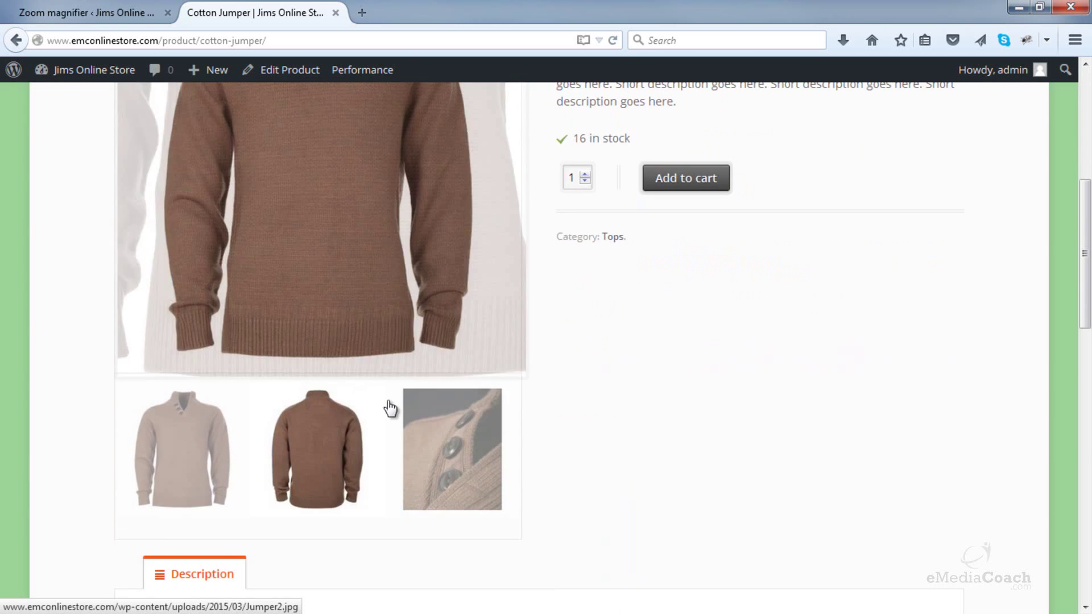
- Test the inside zoom on the buttons close-up, then go back to the Zoom magnifier settings tab
{"action": "left_click", "coordinate": [459, 434]}
{"action": "scroll", "coordinate": [457, 432], "scroll_direction": "up", "scroll_amount": 2}
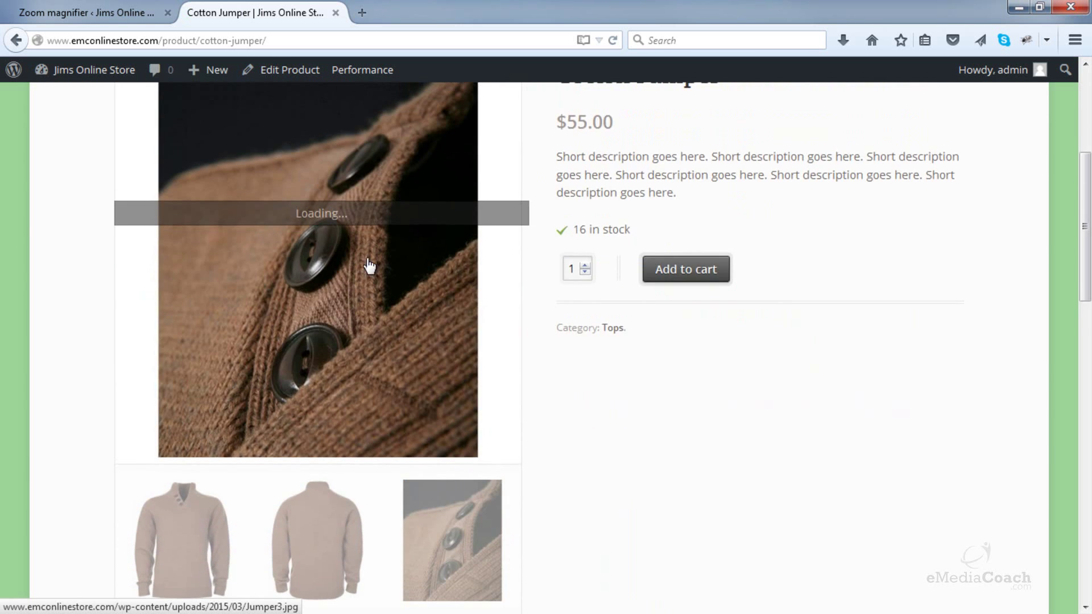
{"action": "scroll", "coordinate": [367, 265], "scroll_direction": "up", "scroll_amount": 2}
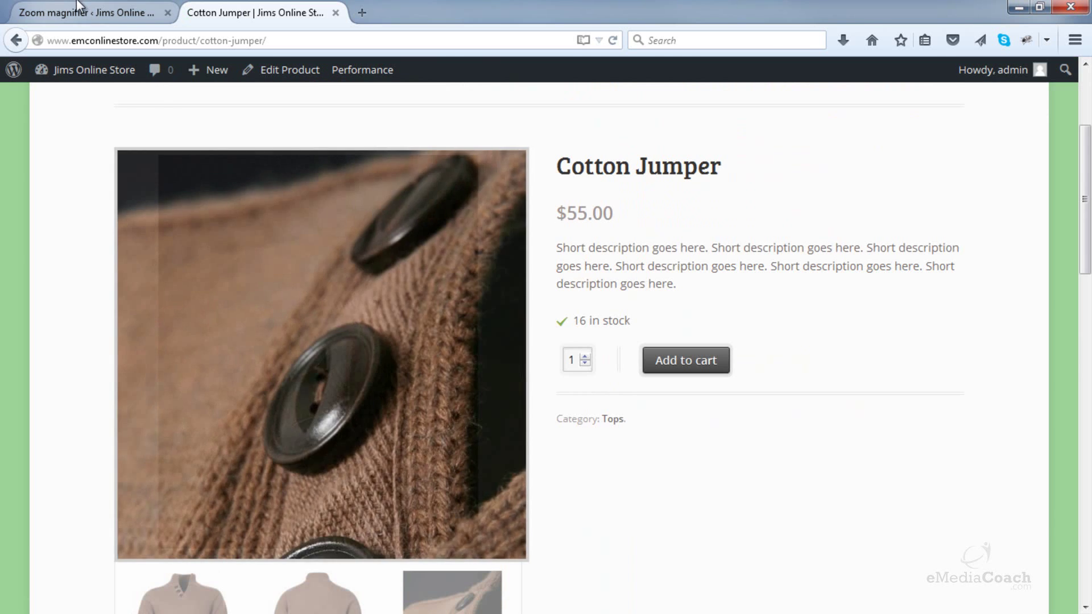
{"action": "left_click", "coordinate": [86, 13]}
{"action": "scroll", "coordinate": [280, 285], "scroll_direction": "down", "scroll_amount": 4}
{"action": "scroll", "coordinate": [342, 292], "scroll_direction": "down", "scroll_amount": 2}
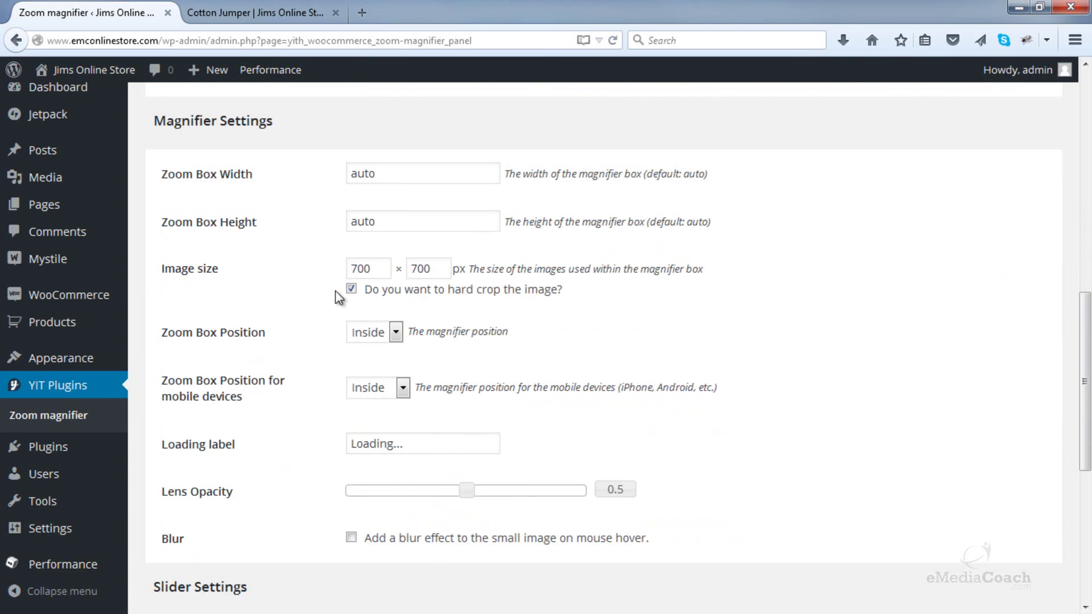
{"action": "left_click", "coordinate": [365, 320]}
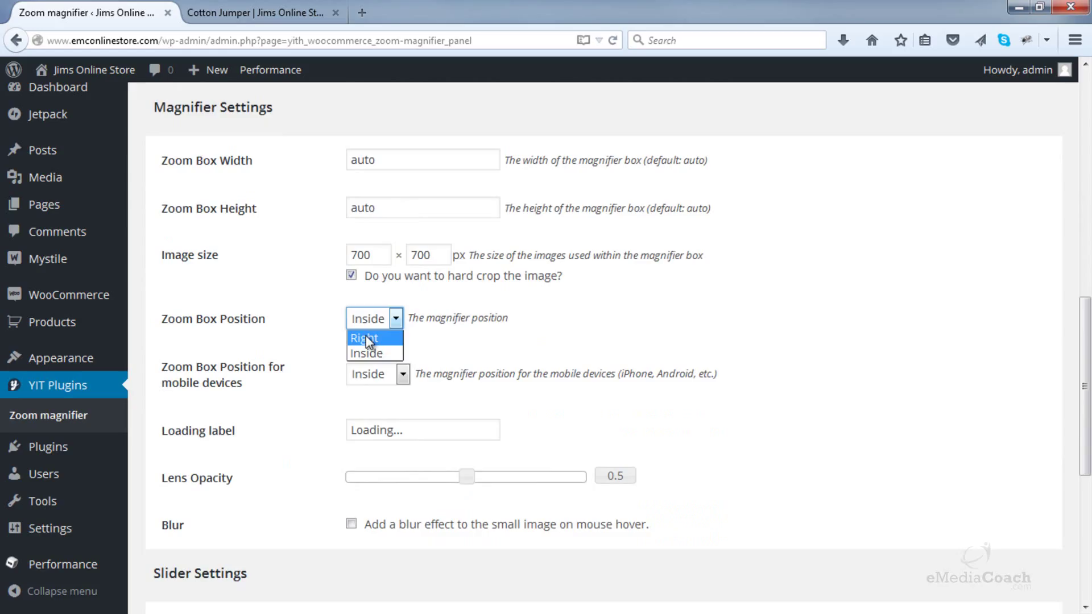
{"action": "left_click", "coordinate": [366, 338]}
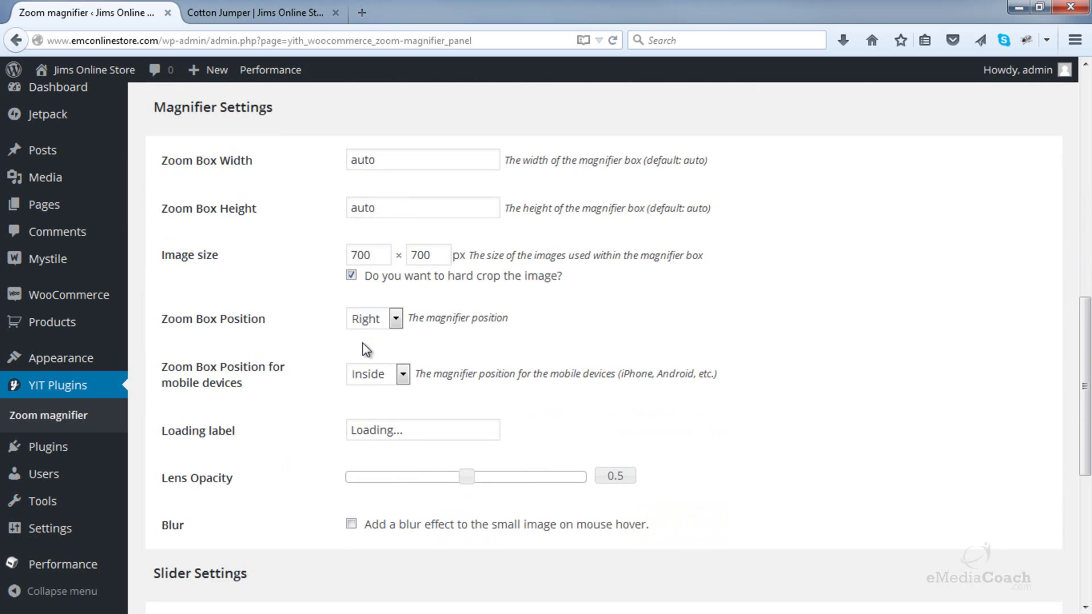
{"action": "scroll", "coordinate": [363, 349], "scroll_direction": "down", "scroll_amount": 2}
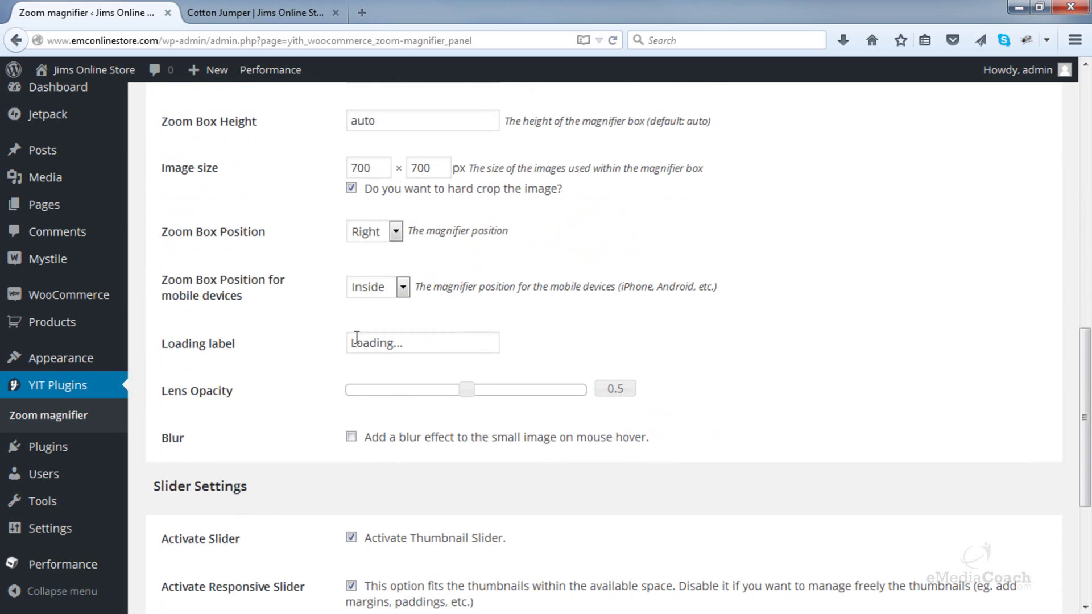
{"action": "left_click", "coordinate": [377, 291]}
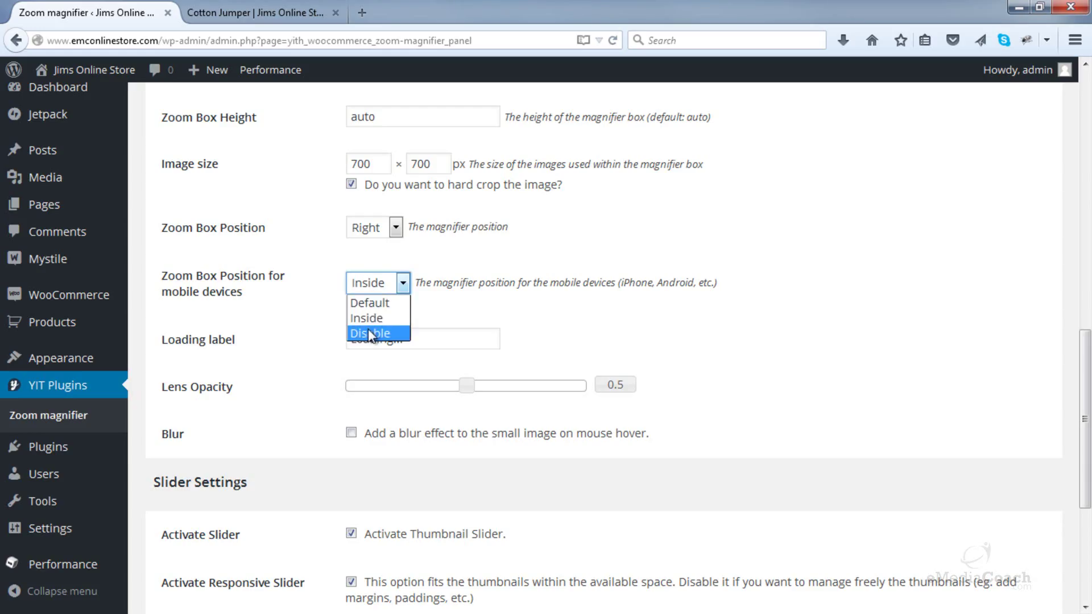
{"action": "left_click", "coordinate": [498, 291]}
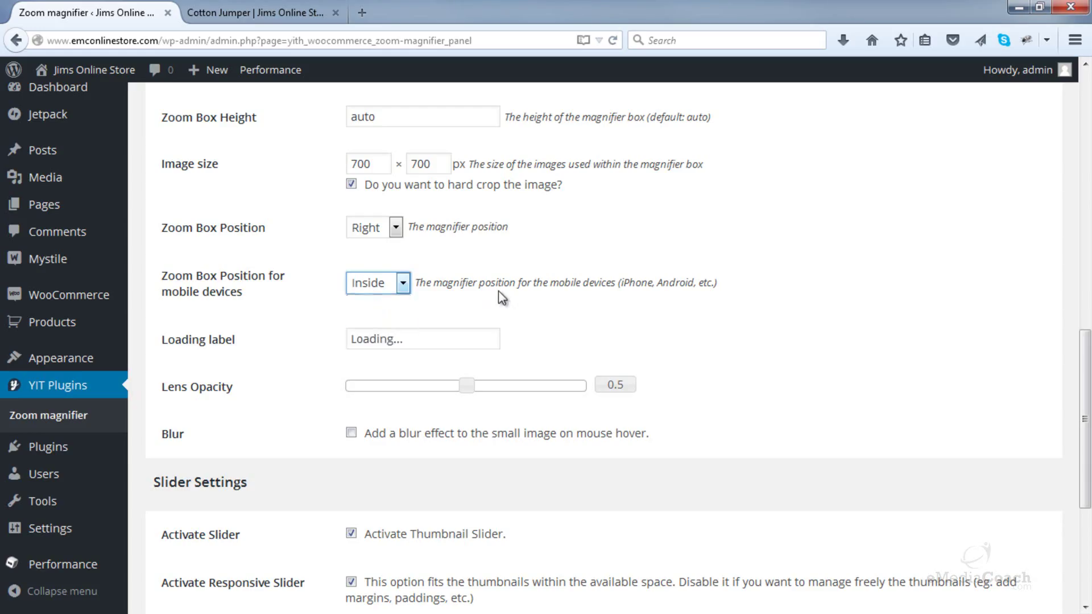
{"action": "scroll", "coordinate": [501, 297], "scroll_direction": "down", "scroll_amount": 2}
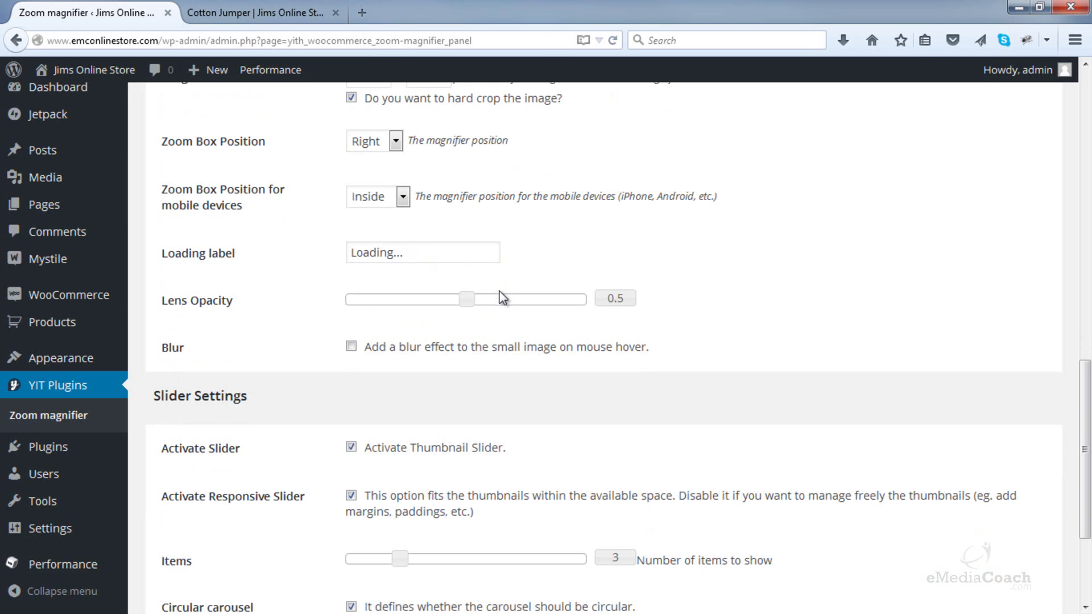
{"action": "left_click", "coordinate": [252, 12]}
{"action": "scroll", "coordinate": [367, 114], "scroll_direction": "down", "scroll_amount": 2}
{"action": "scroll", "coordinate": [367, 114], "scroll_direction": "down", "scroll_amount": 1}
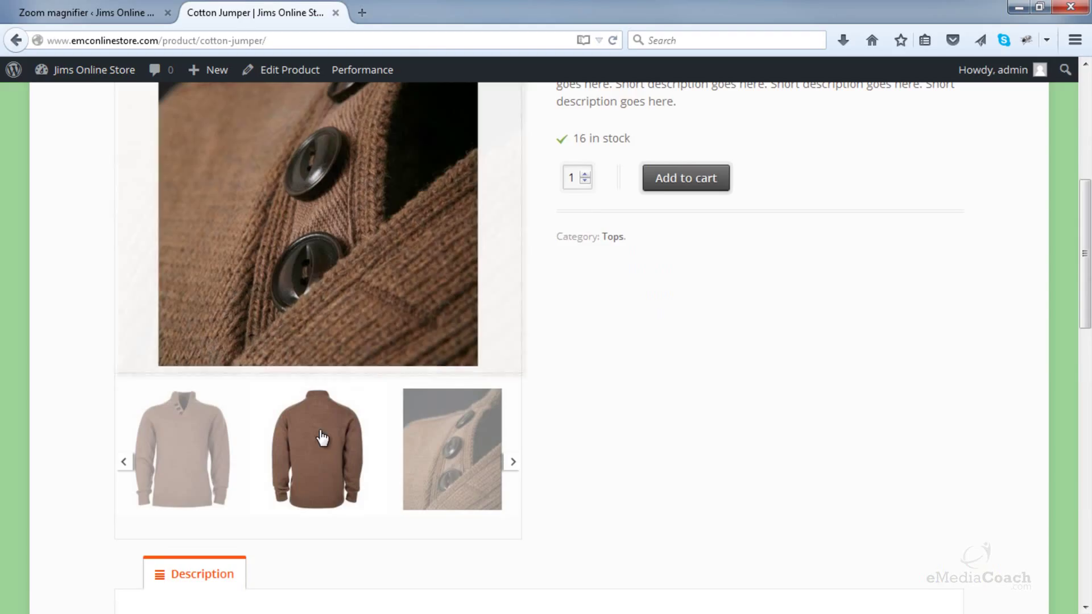
{"action": "mouse_move", "coordinate": [318, 449]}
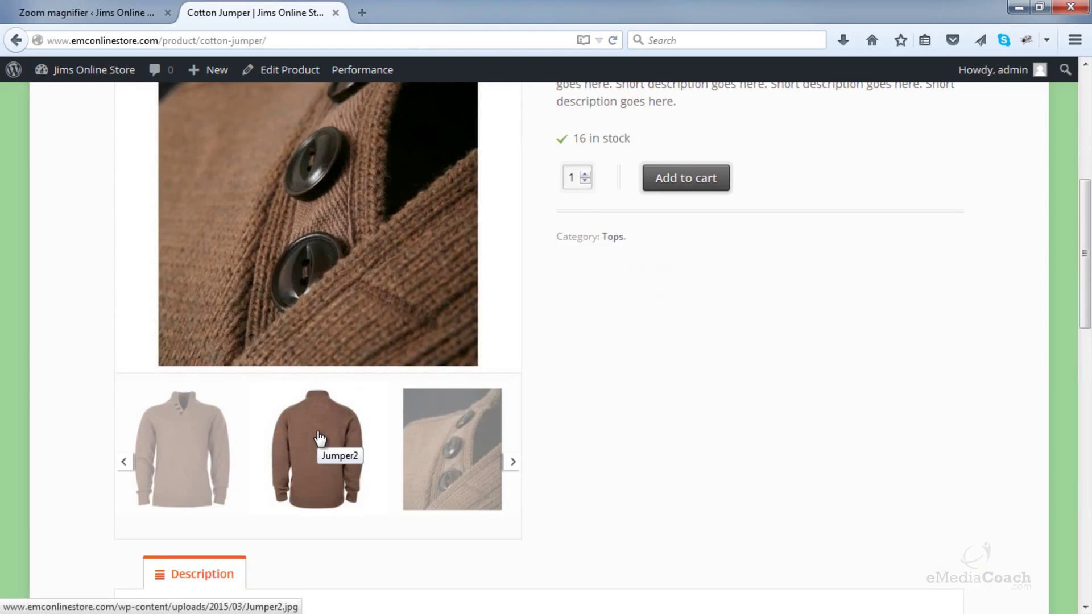
{"action": "left_click", "coordinate": [318, 438]}
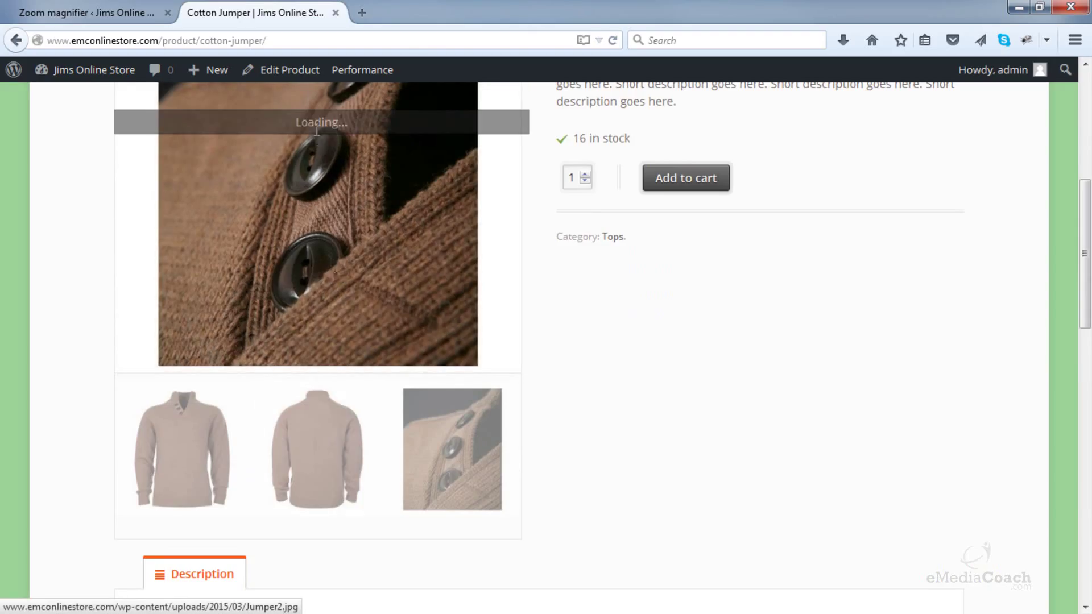
{"action": "scroll", "coordinate": [320, 125], "scroll_direction": "up", "scroll_amount": 3}
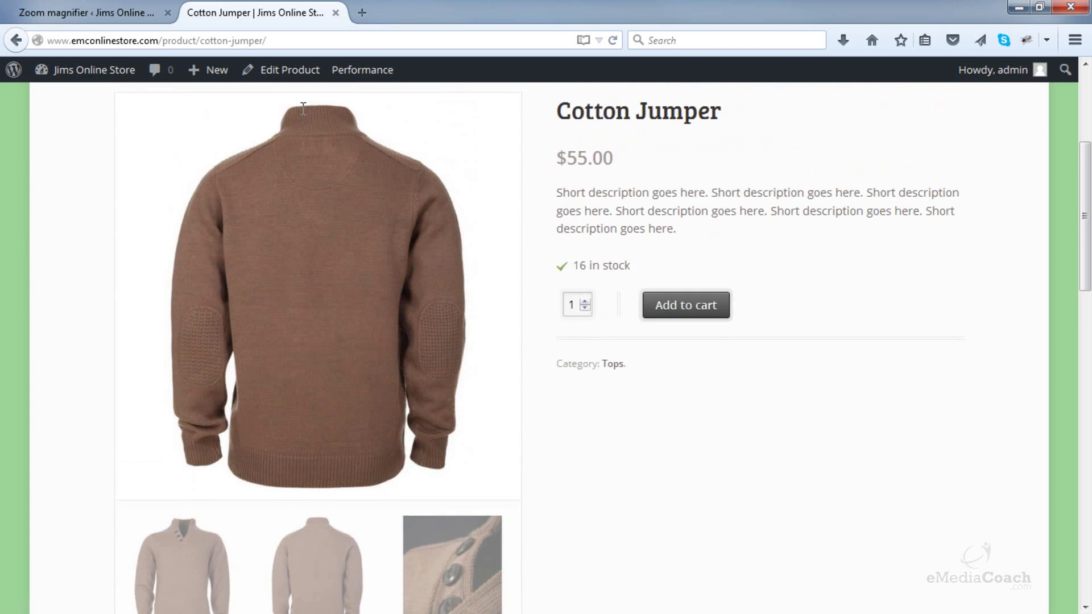
{"action": "left_click", "coordinate": [101, 6]}
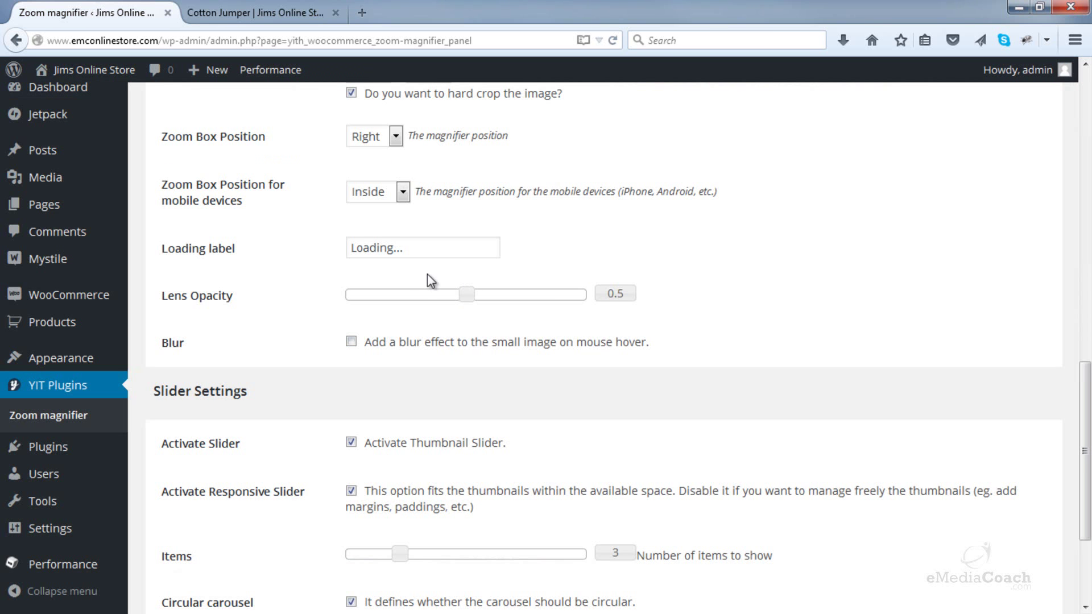
{"action": "scroll", "coordinate": [480, 328], "scroll_direction": "down", "scroll_amount": 2}
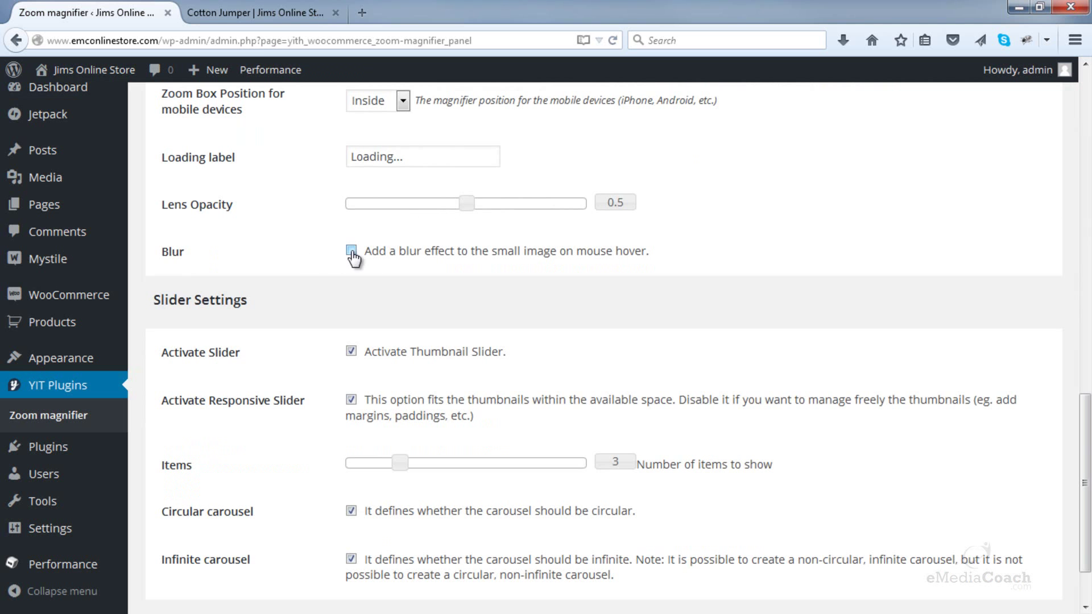
{"action": "scroll", "coordinate": [351, 256], "scroll_direction": "down", "scroll_amount": 2}
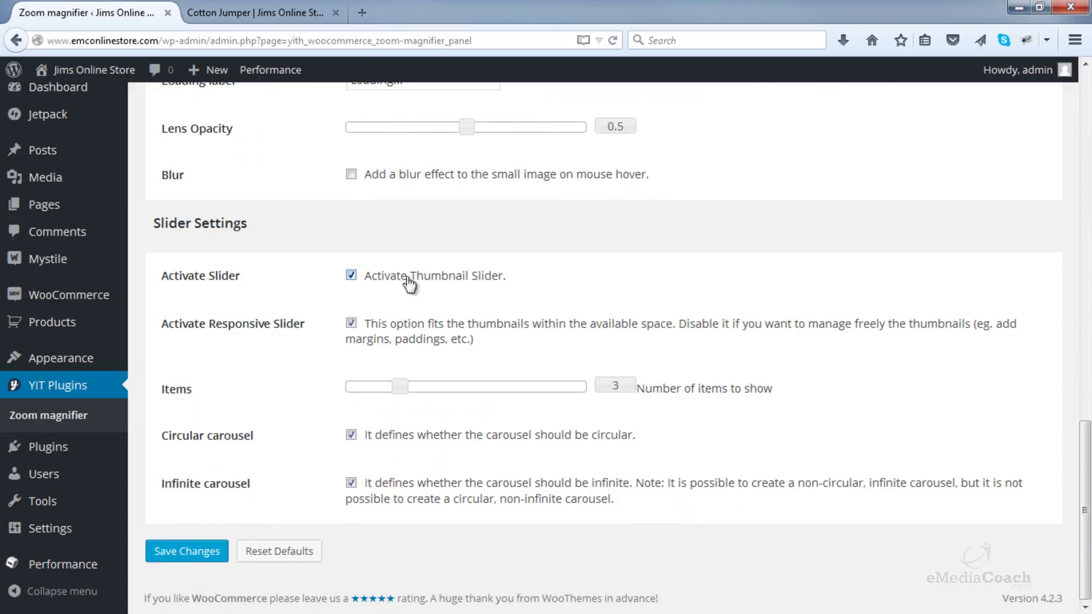
- View the jumper's front, back and buttons close-up thumbnails, then switch back to the settings tab
{"action": "left_click", "coordinate": [247, 10]}
{"action": "scroll", "coordinate": [378, 378], "scroll_direction": "down", "scroll_amount": 2}
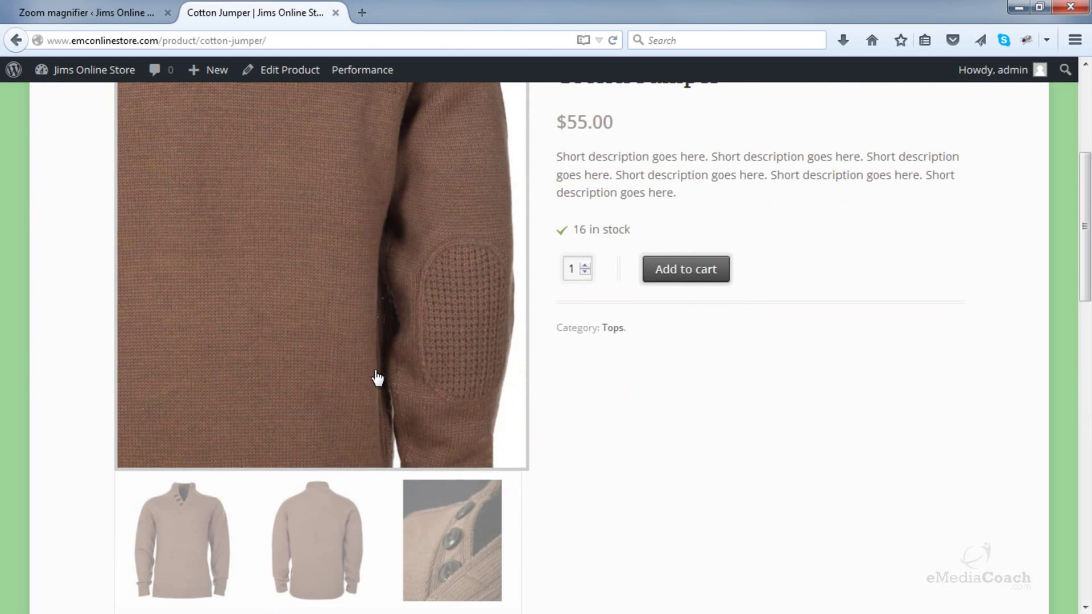
{"action": "scroll", "coordinate": [378, 378], "scroll_direction": "down", "scroll_amount": 3}
{"action": "scroll", "coordinate": [354, 373], "scroll_direction": "down", "scroll_amount": 2}
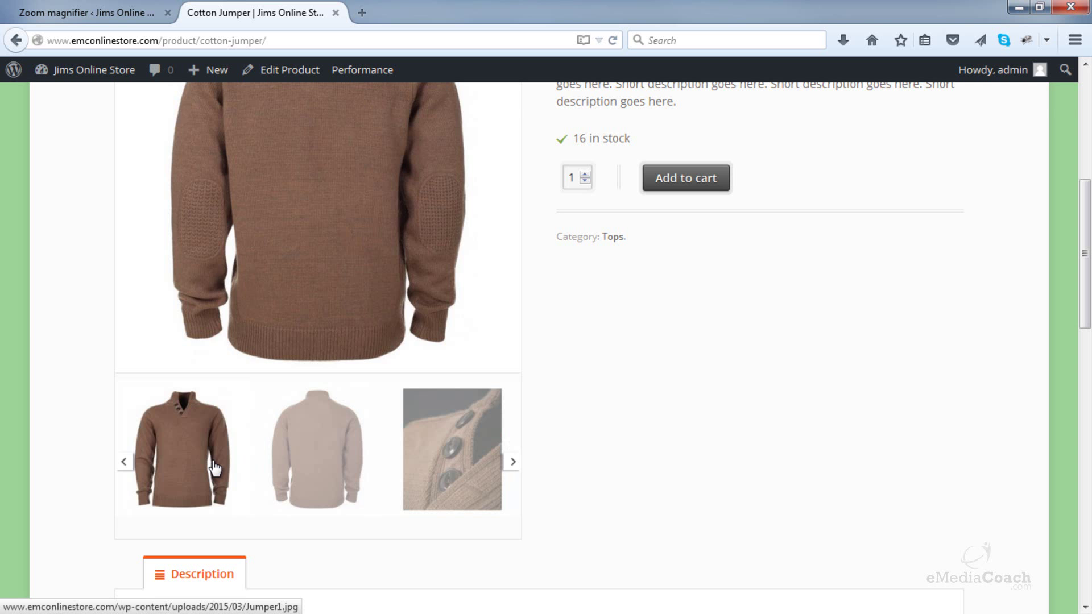
{"action": "left_click", "coordinate": [206, 464]}
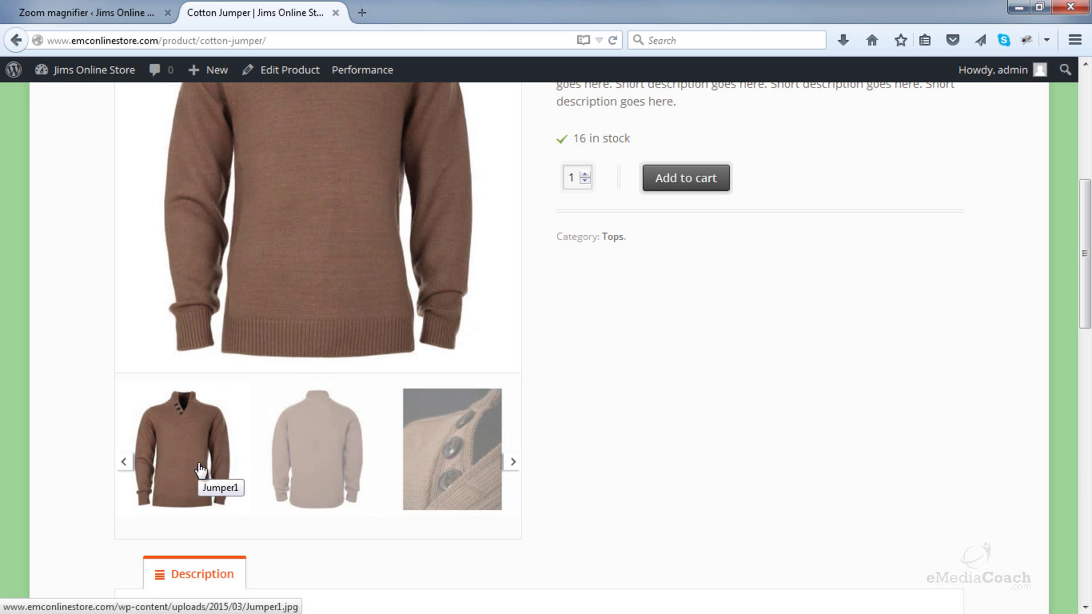
{"action": "scroll", "coordinate": [170, 236], "scroll_direction": "up", "scroll_amount": 2}
{"action": "left_click", "coordinate": [332, 492]}
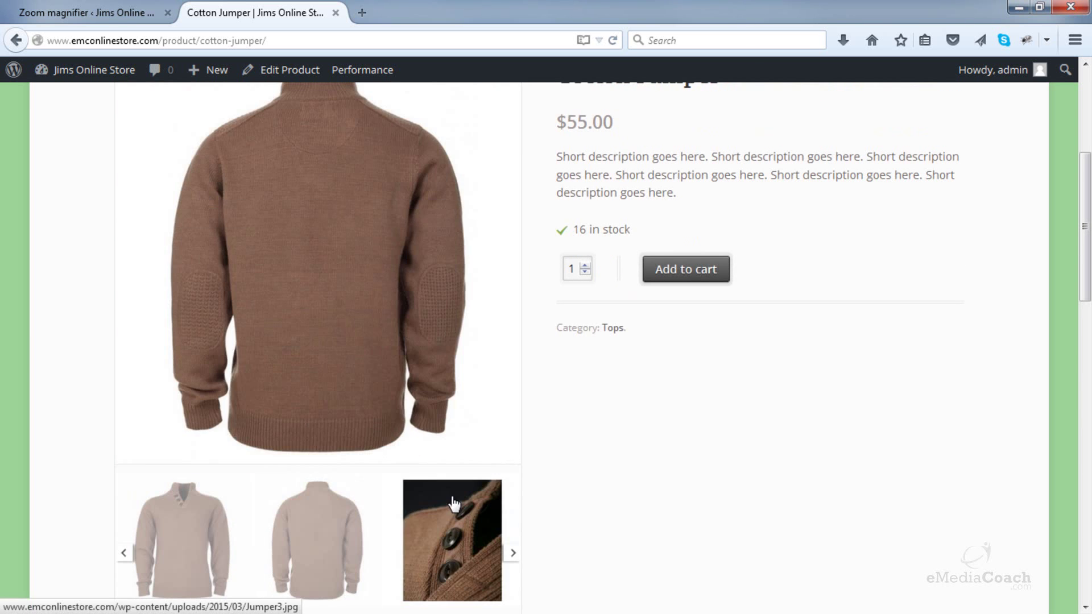
{"action": "left_click", "coordinate": [453, 504]}
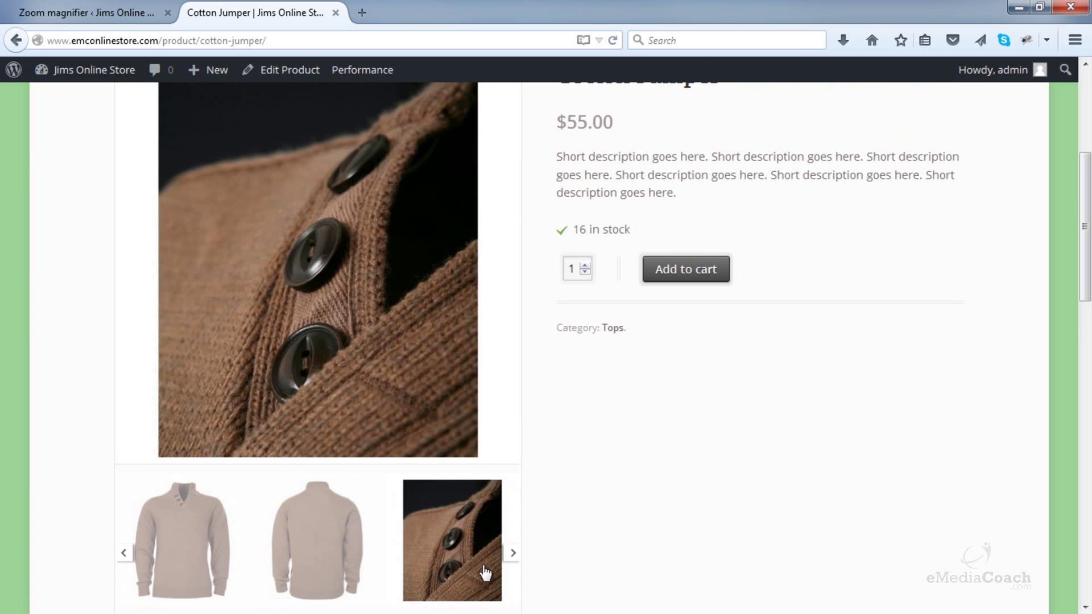
{"action": "scroll", "coordinate": [597, 507], "scroll_direction": "up", "scroll_amount": 2}
{"action": "scroll", "coordinate": [597, 508], "scroll_direction": "up", "scroll_amount": 1}
{"action": "scroll", "coordinate": [555, 487], "scroll_direction": "down", "scroll_amount": 5}
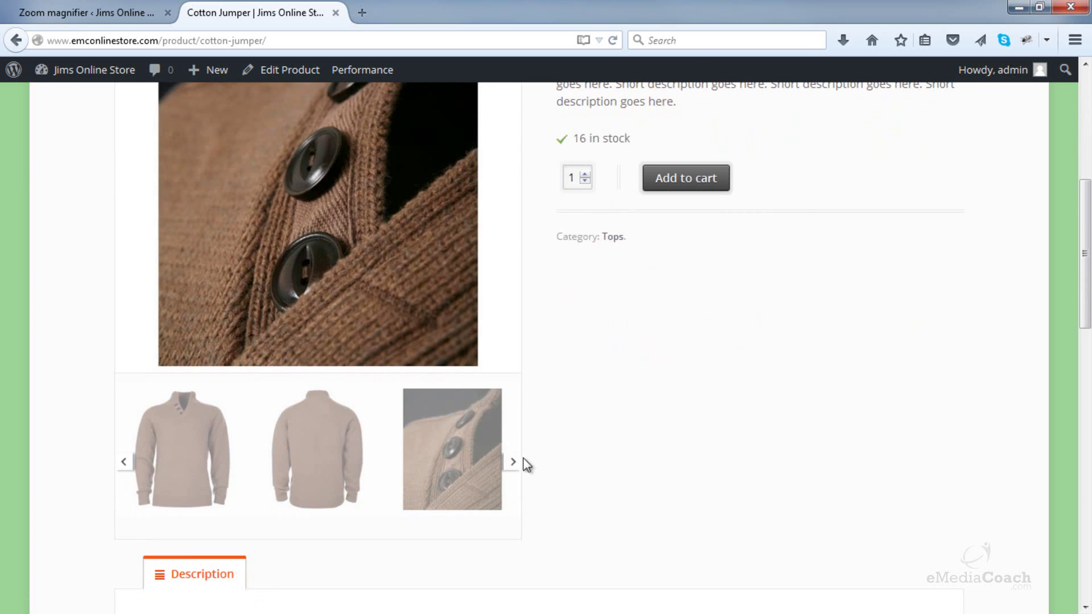
{"action": "key", "text": "ctrl+Tab"}
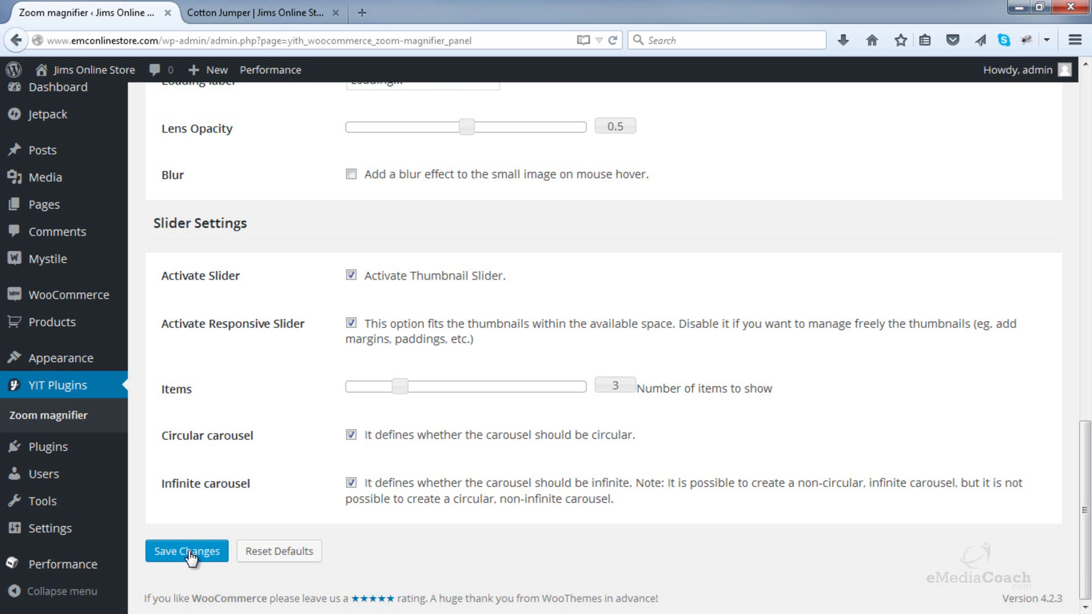
{"action": "scroll", "coordinate": [189, 552], "scroll_direction": "up", "scroll_amount": 5}
{"action": "scroll", "coordinate": [189, 552], "scroll_direction": "up", "scroll_amount": 1}
- Confirm zoom box Right and mobile Inside, save changes, then return to the Cotton Jumper page
{"action": "left_click", "coordinate": [383, 390]}
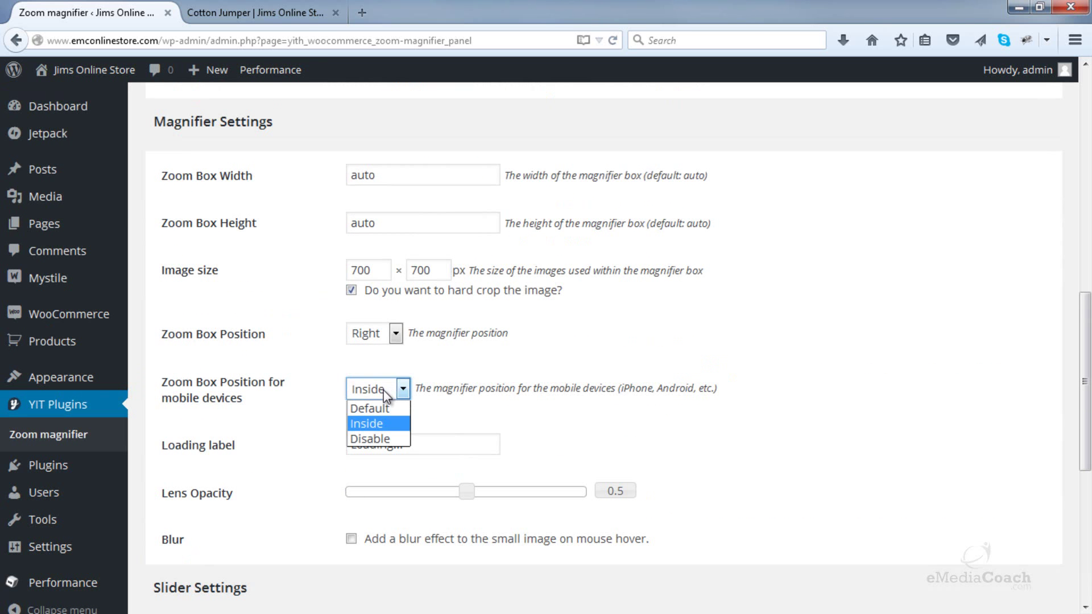
{"action": "left_click", "coordinate": [392, 342]}
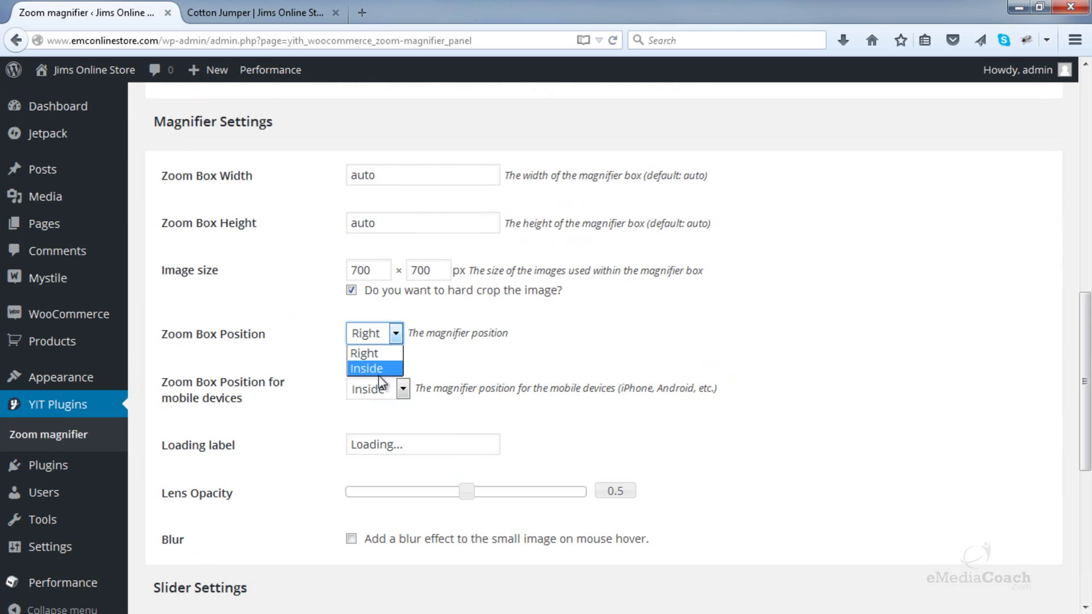
{"action": "left_click", "coordinate": [574, 361]}
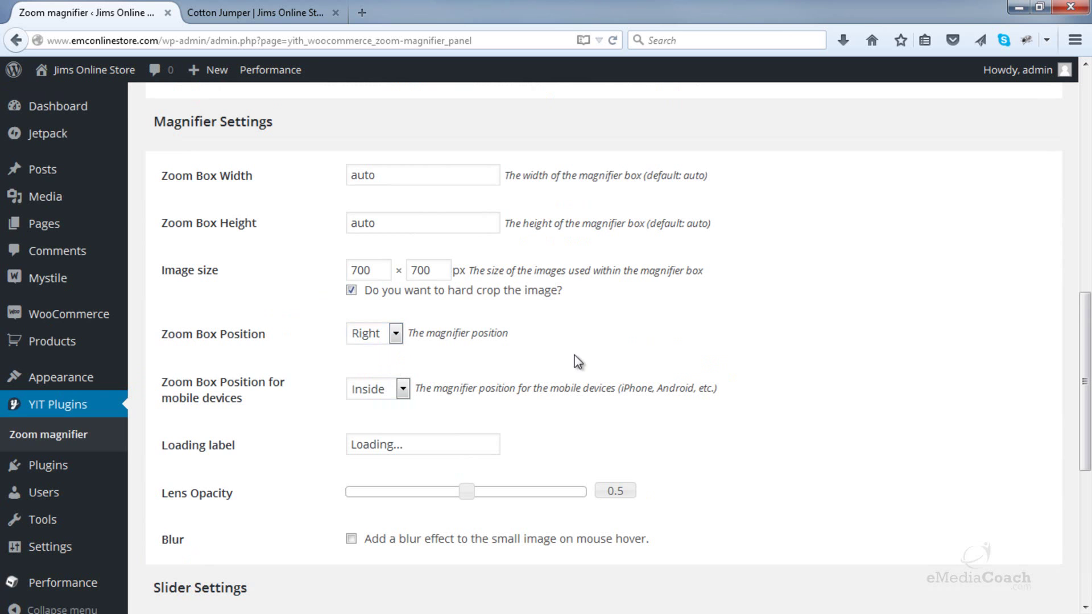
{"action": "scroll", "coordinate": [385, 461], "scroll_direction": "down", "scroll_amount": 5}
{"action": "left_click", "coordinate": [213, 551]}
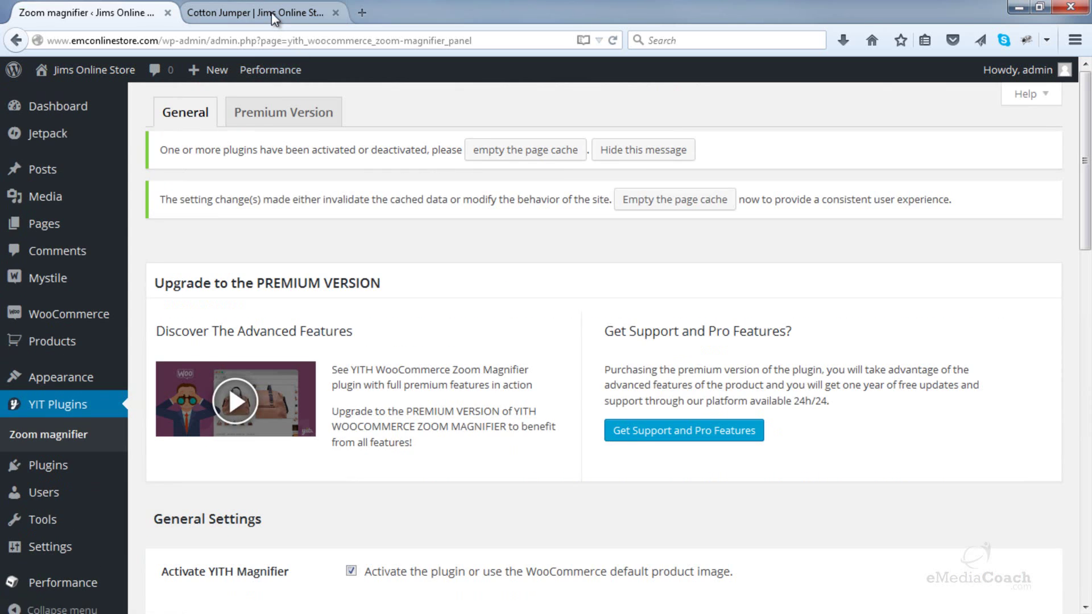
{"action": "left_click", "coordinate": [271, 12]}
- Reload the Cotton Jumper page and hover the image to see the zoom box on the right
{"action": "key", "text": "F5"}
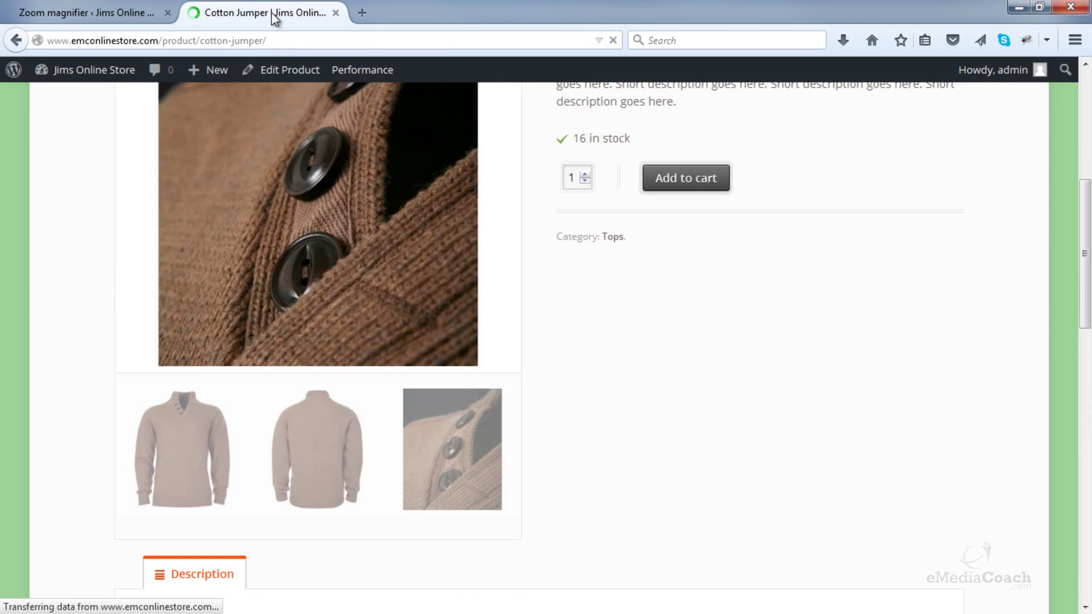
{"action": "scroll", "coordinate": [317, 282], "scroll_direction": "down", "scroll_amount": 2}
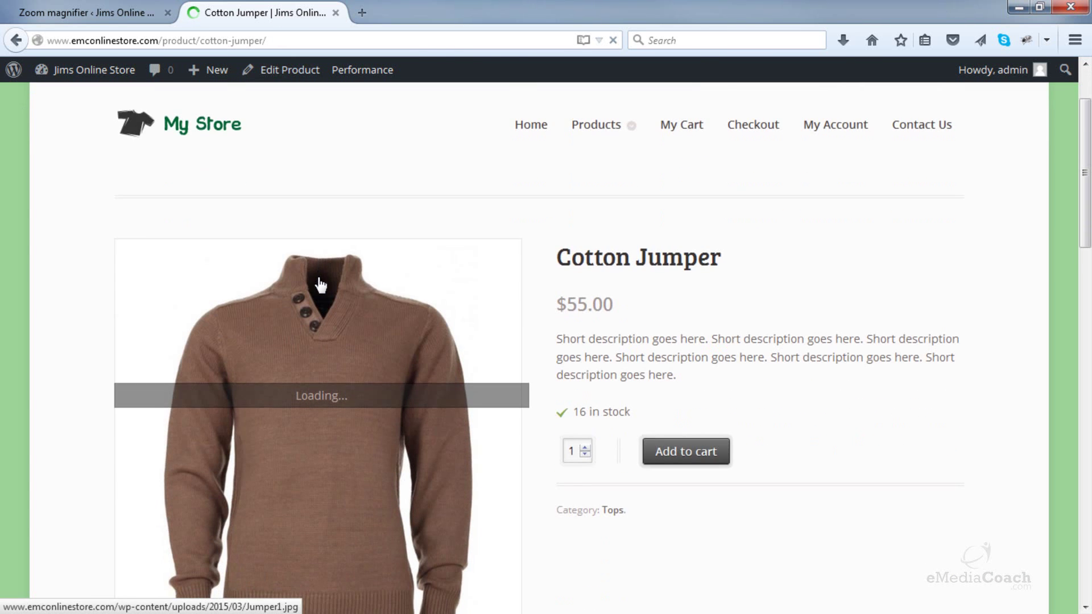
{"action": "scroll", "coordinate": [313, 363], "scroll_direction": "down", "scroll_amount": 1}
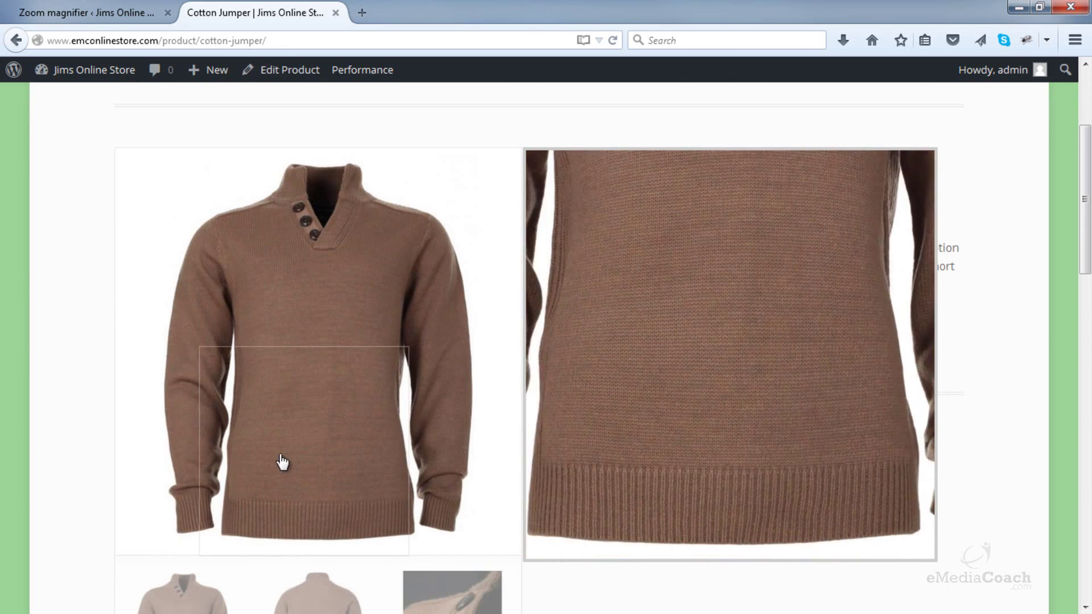
{"action": "scroll", "coordinate": [388, 356], "scroll_direction": "up", "scroll_amount": 3}
{"action": "mouse_move", "coordinate": [597, 216]}
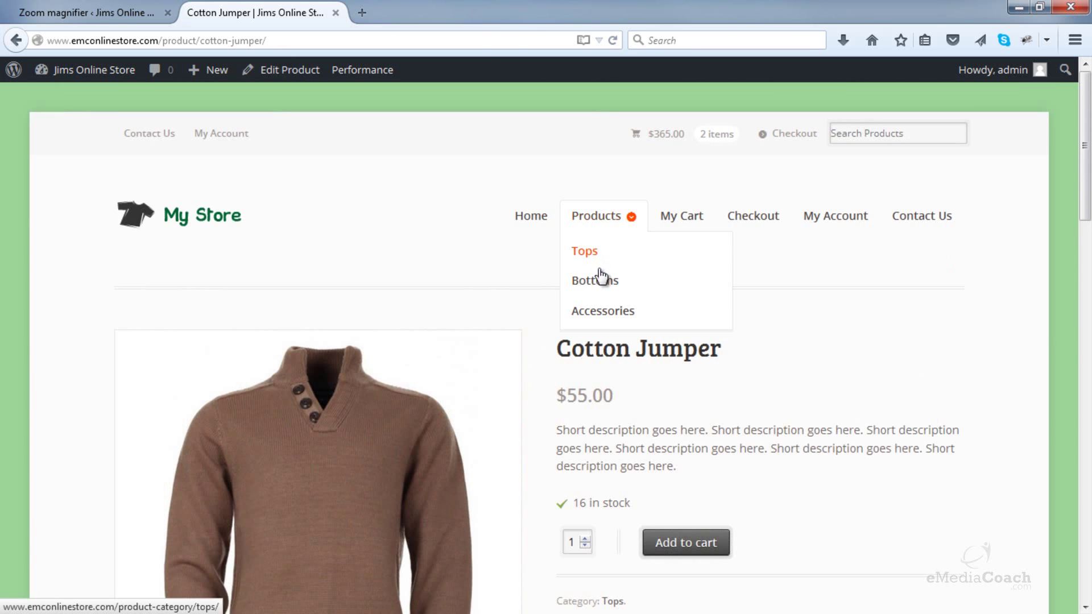
- Go to the Accessories category and load the Cufflinks product page to test its hover zoom
{"action": "left_click", "coordinate": [601, 313]}
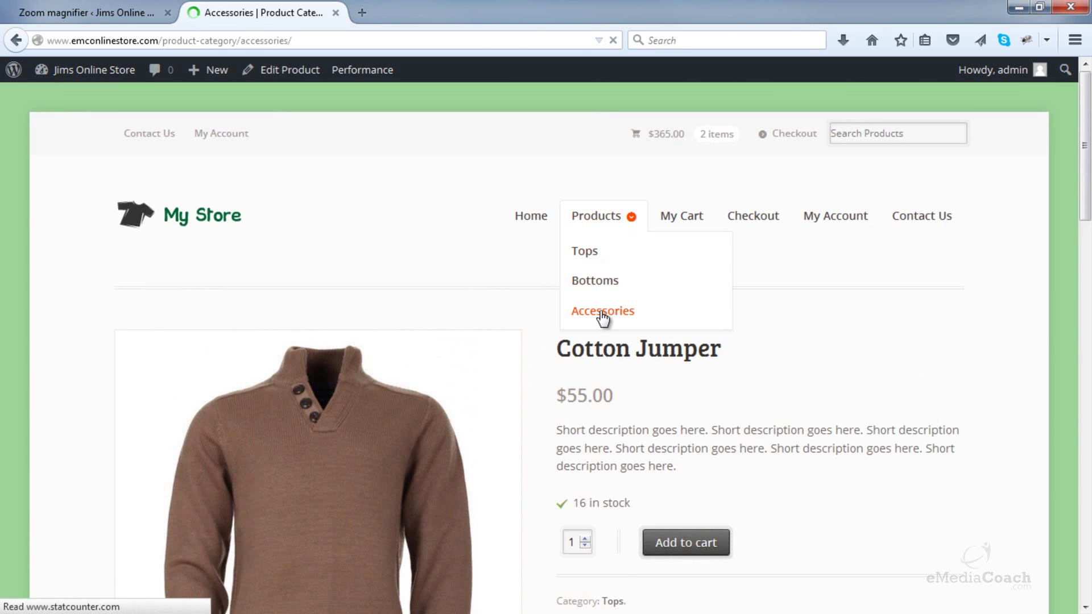
{"action": "scroll", "coordinate": [599, 311], "scroll_direction": "down", "scroll_amount": 2}
{"action": "left_click", "coordinate": [491, 429]}
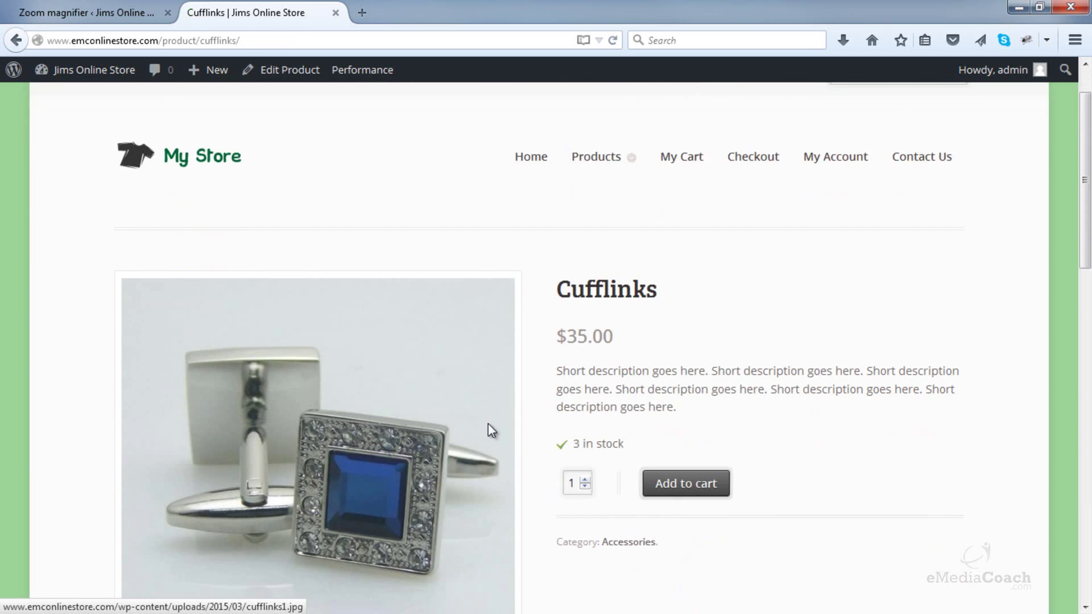
{"action": "scroll", "coordinate": [488, 429], "scroll_direction": "down", "scroll_amount": 3}
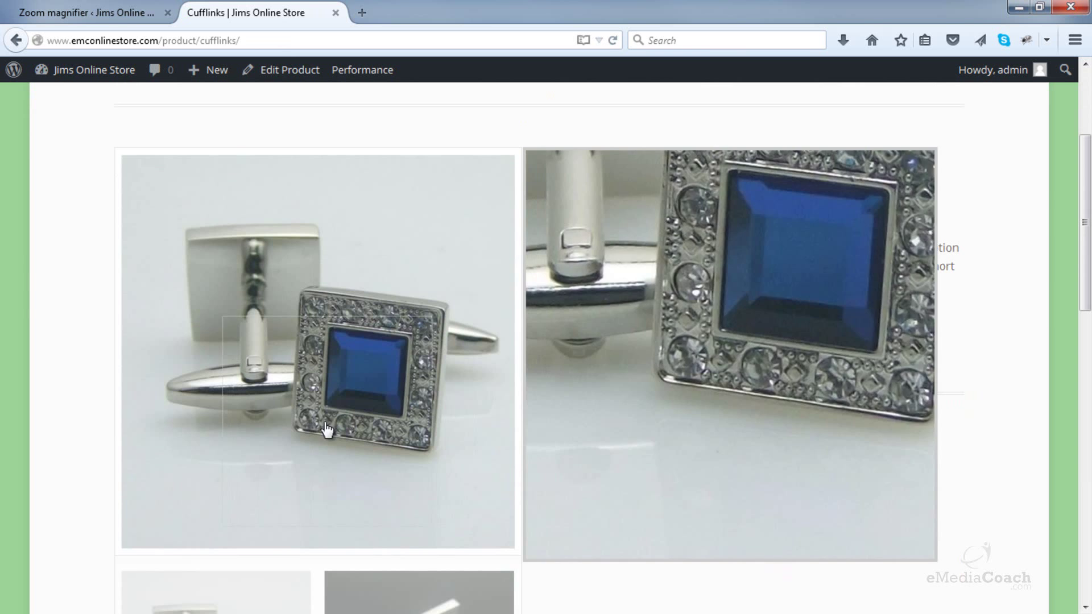